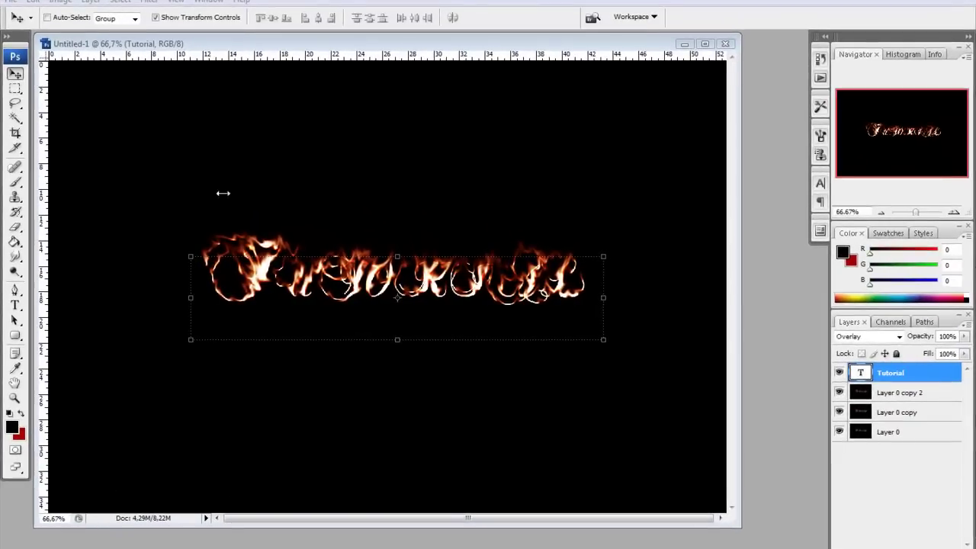
- Bring the Photoshop window with the flaming TUTORIAL example into focus
{"action": "left_click", "coordinate": [23, 84]}
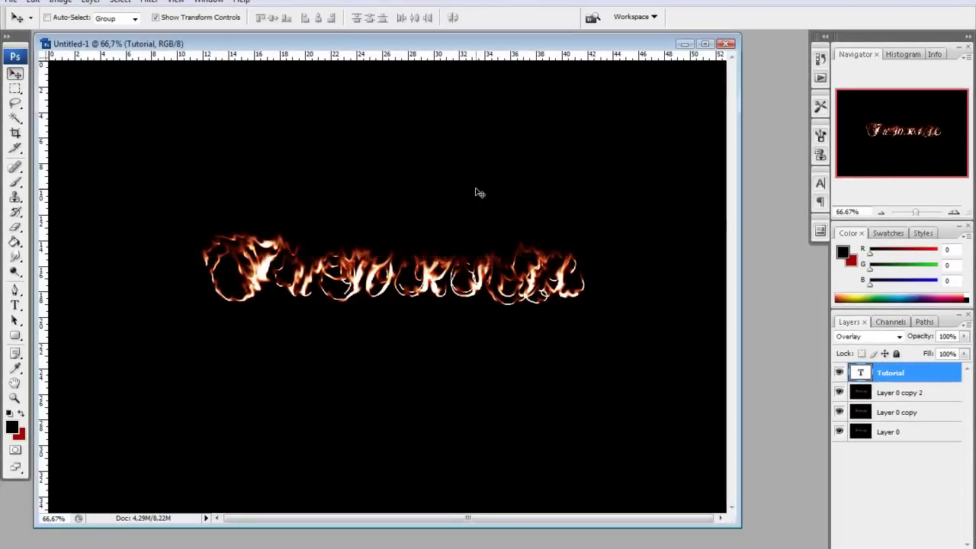
- Close the flame example and create a new 1500×1000 px document
{"action": "left_click", "coordinate": [683, 43]}
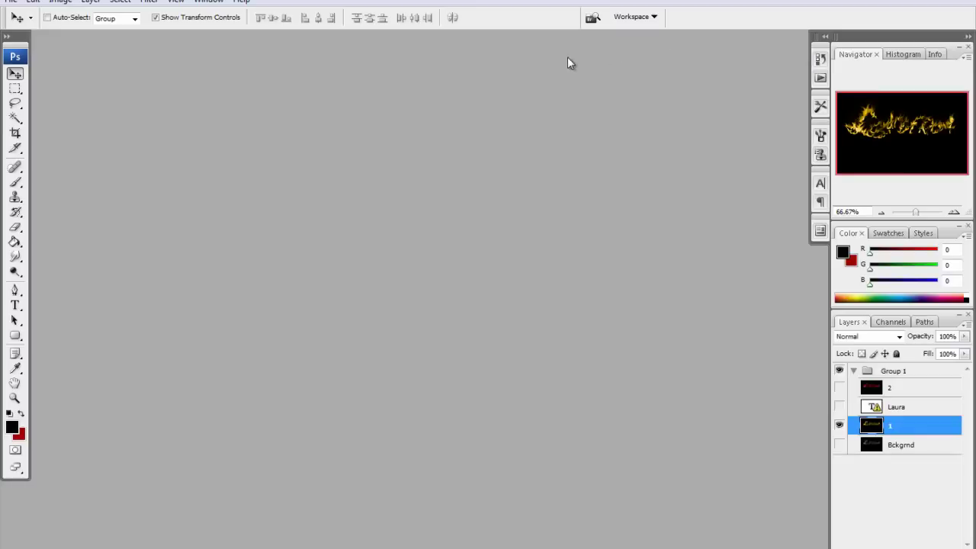
{"action": "left_click", "coordinate": [10, 1]}
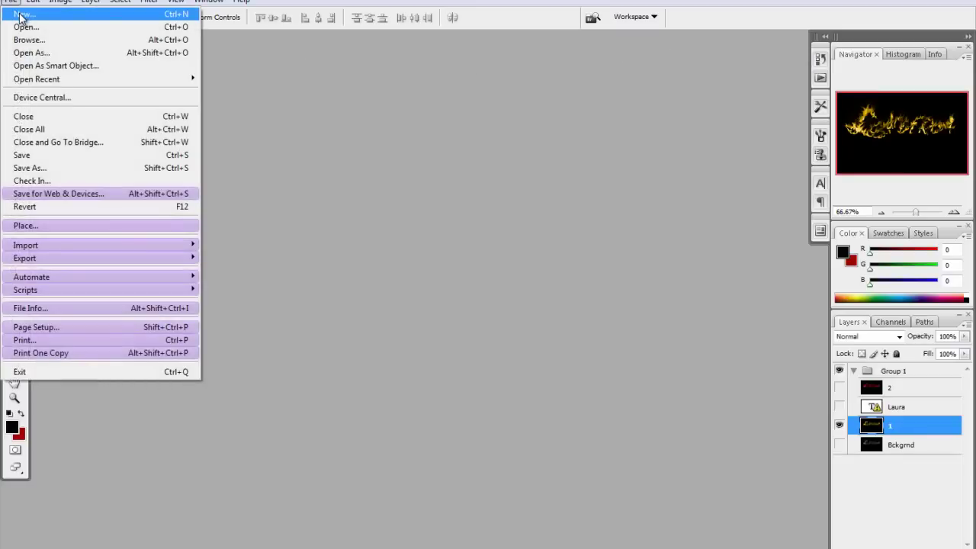
{"action": "left_click", "coordinate": [23, 15]}
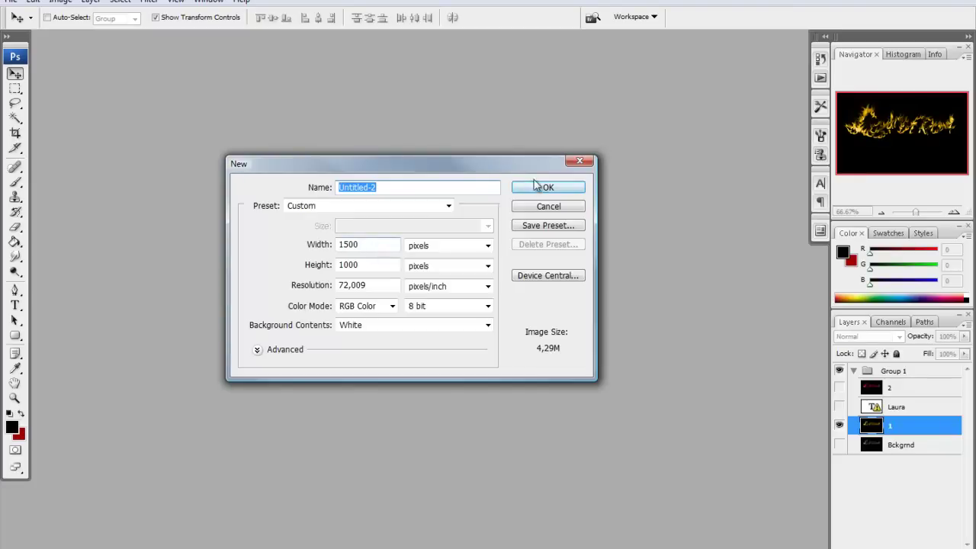
{"action": "left_click", "coordinate": [540, 190]}
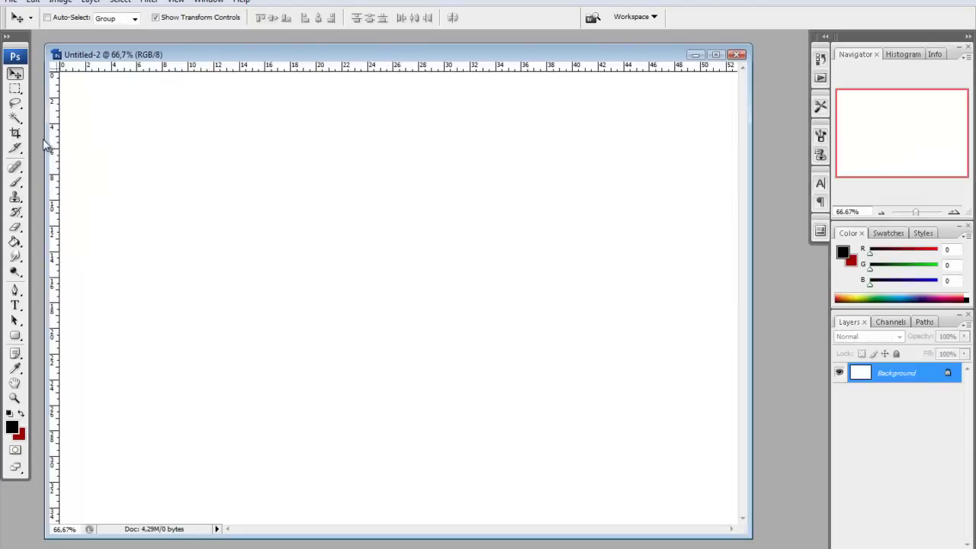
- Fill the new canvas with solid black using the Paint Bucket
{"action": "left_click", "coordinate": [15, 241]}
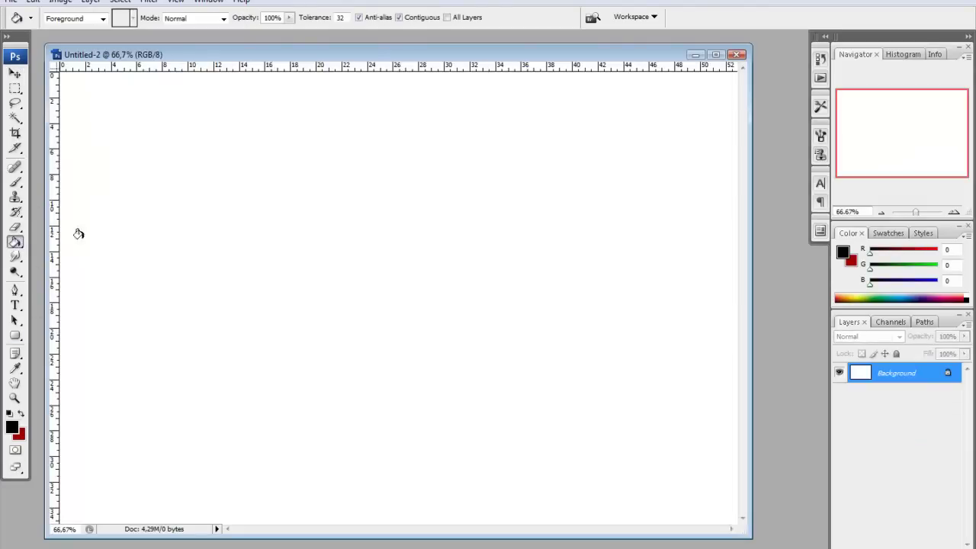
{"action": "left_click", "coordinate": [151, 216]}
{"action": "left_click", "coordinate": [14, 73]}
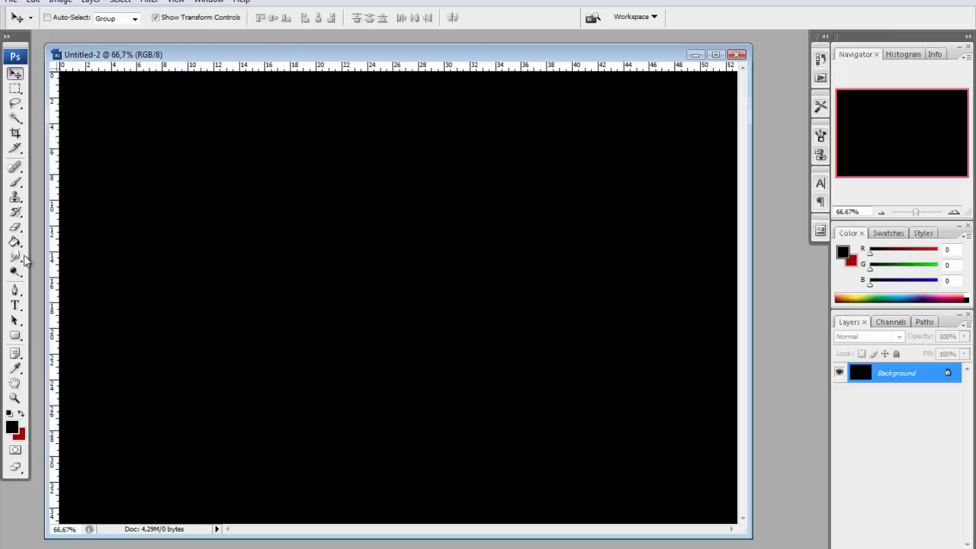
- Draw a text box across the canvas middle and type the word
{"action": "left_click", "coordinate": [14, 305]}
{"action": "mouse_move", "coordinate": [132, 198]}
{"action": "left_mouse_down"}
{"action": "mouse_move", "coordinate": [586, 355]}
{"action": "mouse_move", "coordinate": [698, 341]}
{"action": "left_mouse_up"}
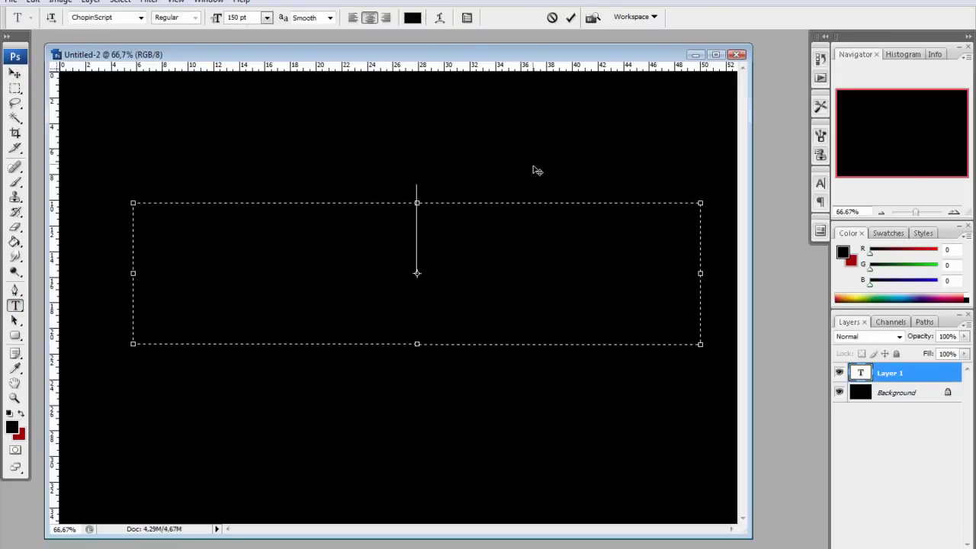
{"action": "left_click_drag", "start_coordinate": [533, 167], "coordinate": [534, 207]}
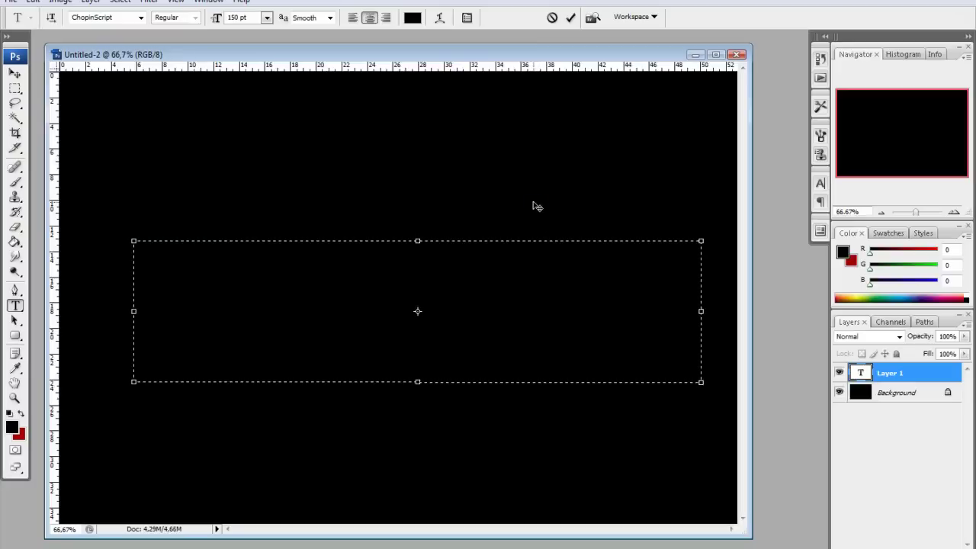
{"action": "type", "text": "Photosh"}
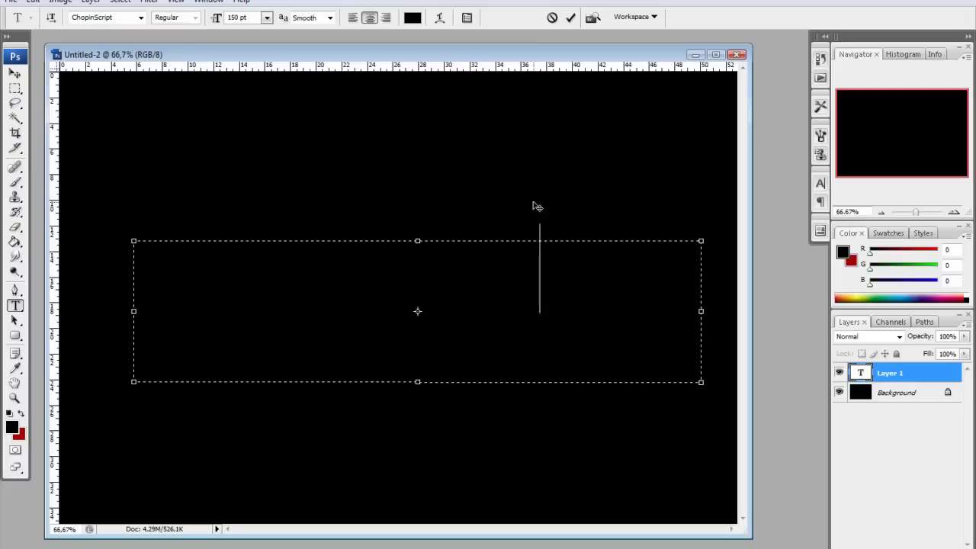
{"action": "type", "text": "op"}
- Colour the TUTORIAL text white, commit it, and nudge it slightly lower
{"action": "left_click_drag", "start_coordinate": [640, 262], "coordinate": [188, 260]}
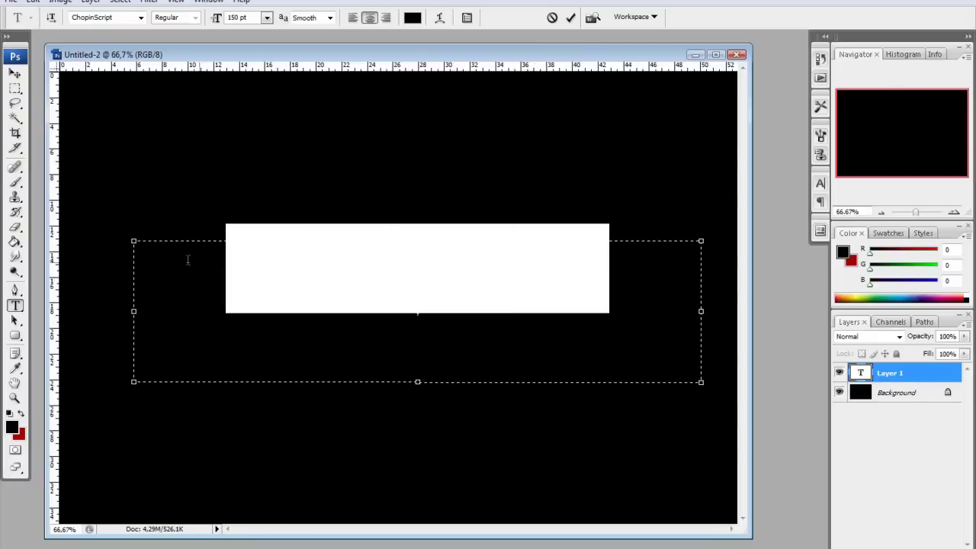
{"action": "left_click", "coordinate": [410, 17]}
{"action": "left_click", "coordinate": [500, 340]}
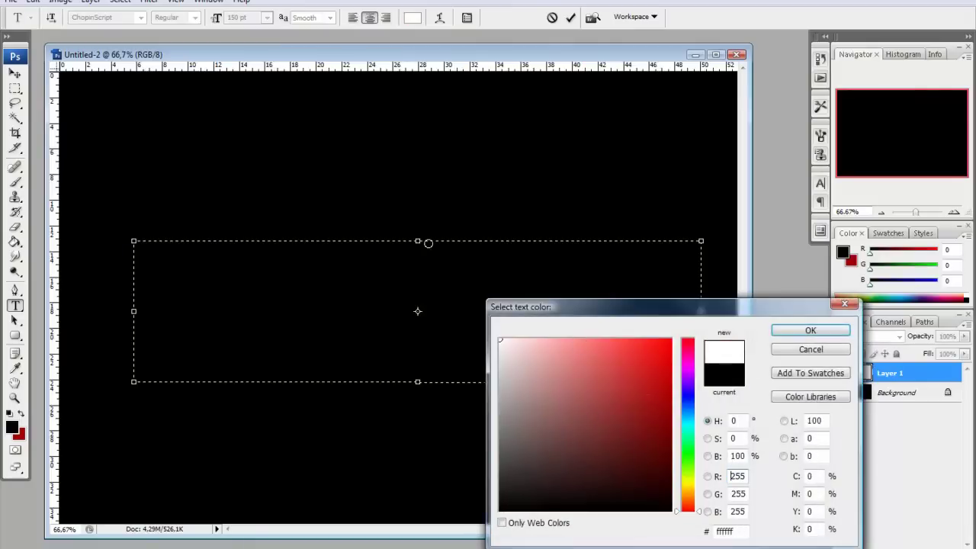
{"action": "left_click", "coordinate": [810, 330]}
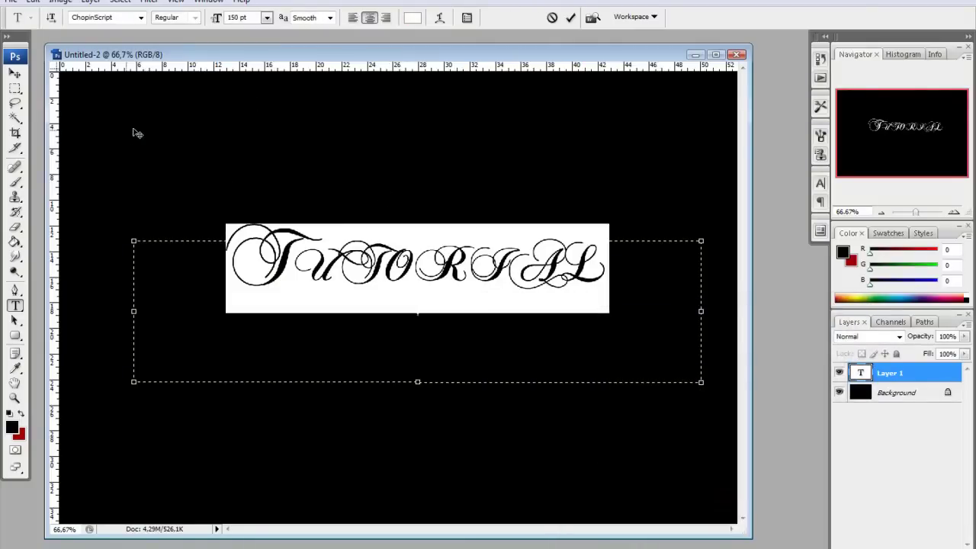
{"action": "left_click", "coordinate": [569, 17]}
{"action": "left_click", "coordinate": [14, 73]}
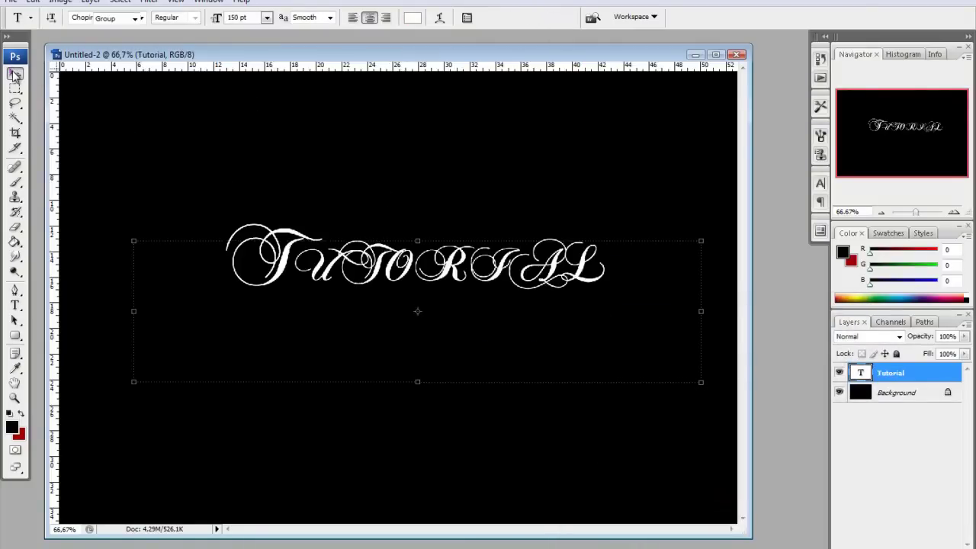
{"action": "left_click_drag", "start_coordinate": [418, 272], "coordinate": [418, 295]}
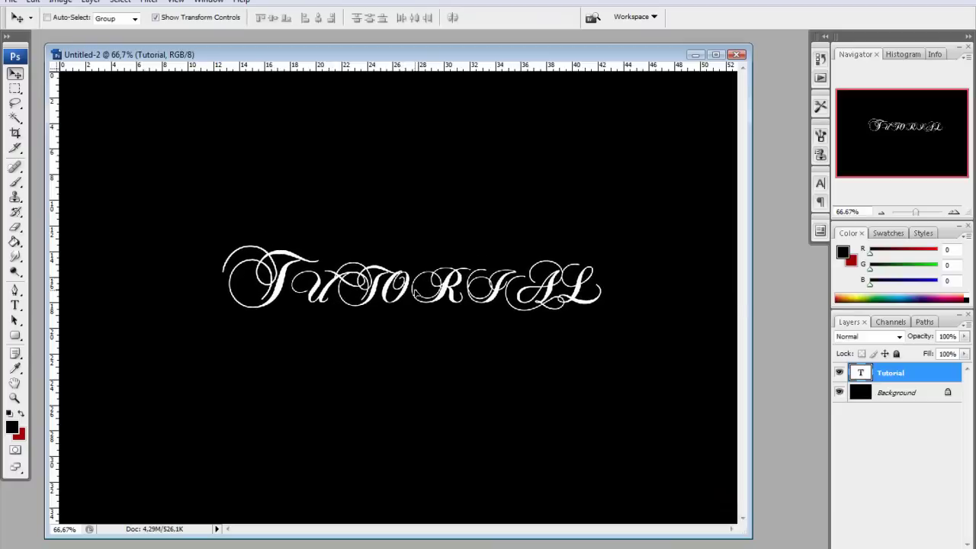
- Convert the Background into Layer 0 and duplicate the Tutorial text layer
{"action": "double_click", "coordinate": [905, 395]}
{"action": "left_click", "coordinate": [584, 167]}
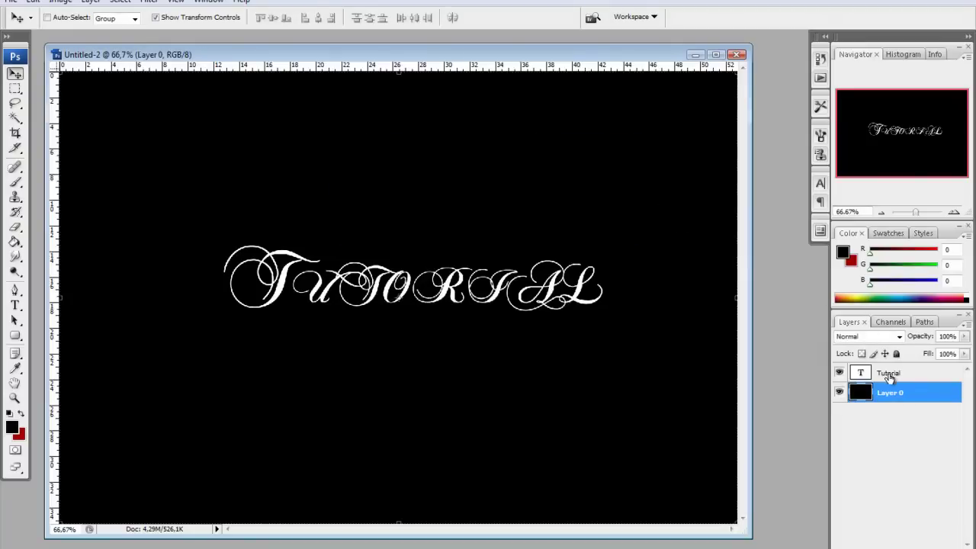
{"action": "left_click", "coordinate": [884, 374]}
{"action": "key", "text": "ctrl+j"}
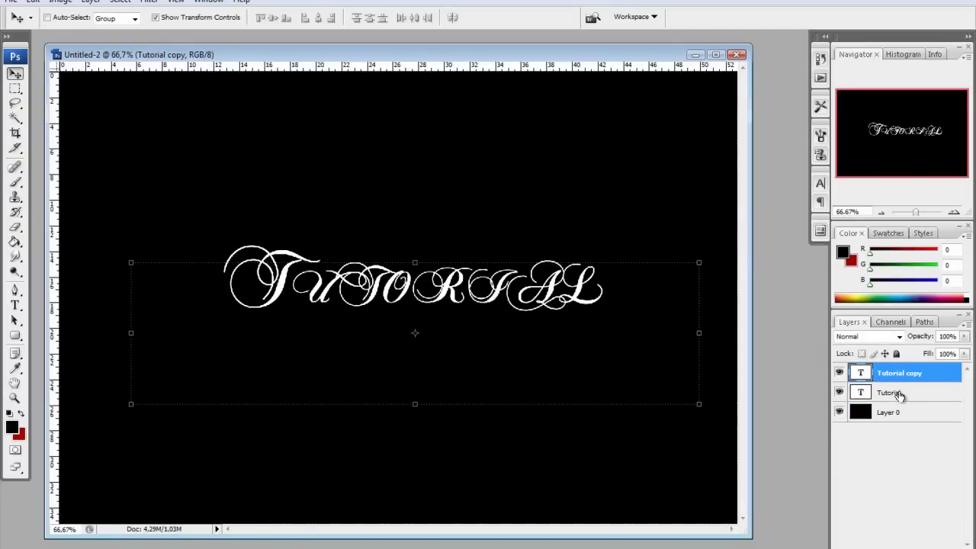
- Move Tutorial copy below the text layer and merge it with Layer 0
{"action": "left_click", "coordinate": [895, 393]}
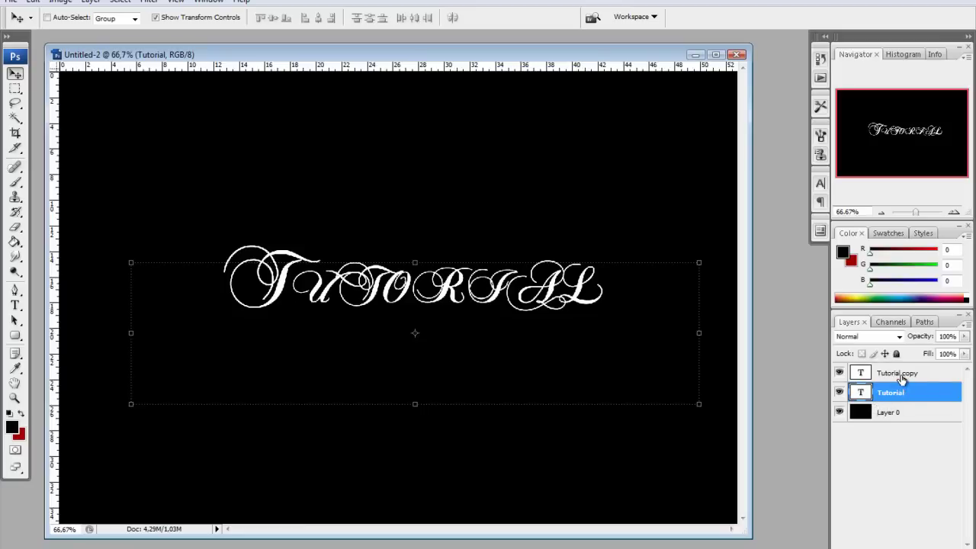
{"action": "left_click", "coordinate": [902, 375]}
{"action": "left_click_drag", "start_coordinate": [902, 379], "coordinate": [903, 395]}
{"action": "left_click", "coordinate": [896, 416], "text": "shift"}
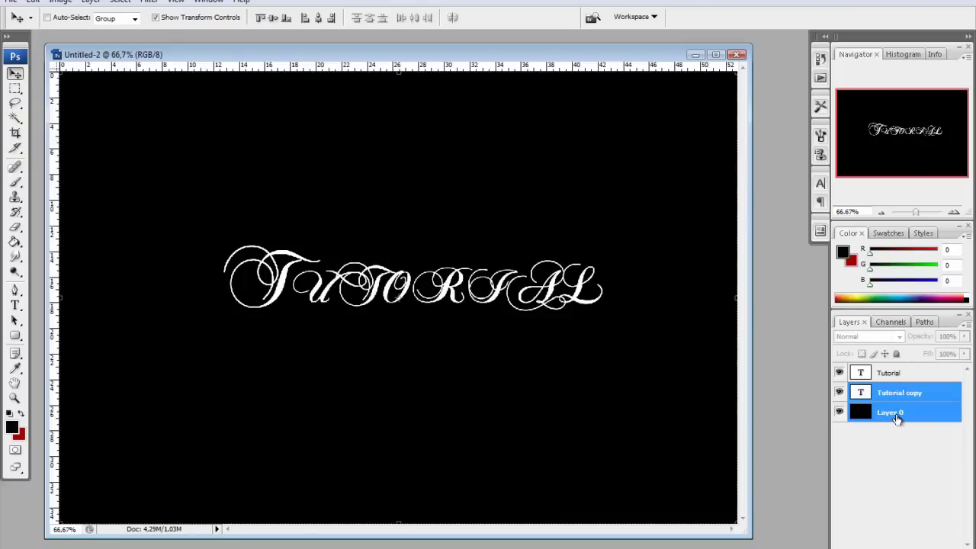
{"action": "key", "text": "ctrl+e"}
- Hide the original Tutorial text layer and select the merged Tutorial copy layer
{"action": "left_click", "coordinate": [898, 419]}
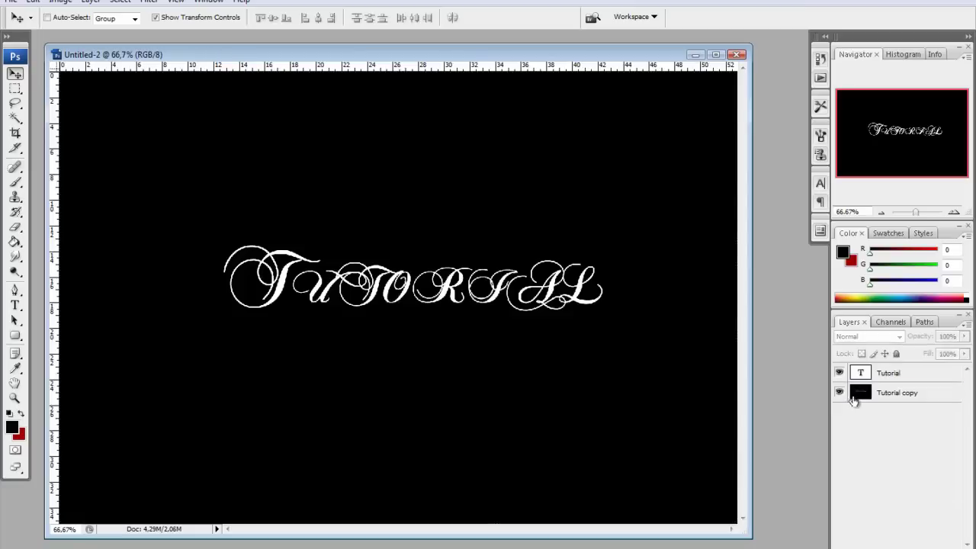
{"action": "left_click", "coordinate": [839, 393]}
{"action": "left_click", "coordinate": [840, 393]}
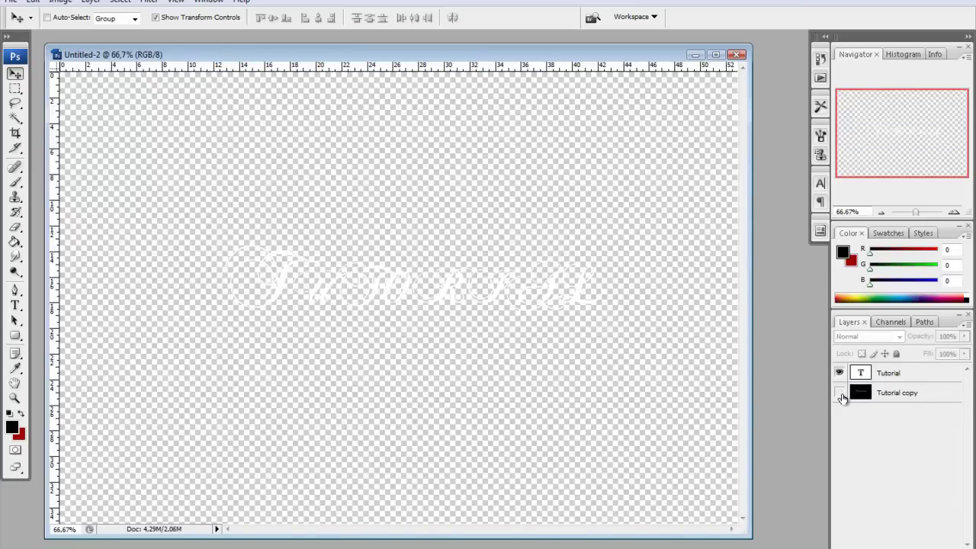
{"action": "left_click", "coordinate": [840, 393]}
{"action": "left_click", "coordinate": [839, 392]}
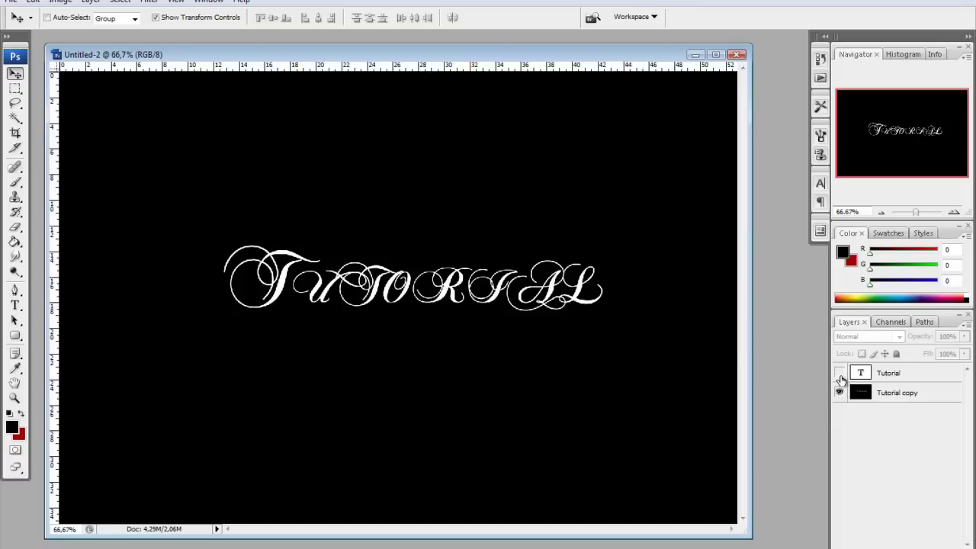
{"action": "left_click", "coordinate": [840, 372]}
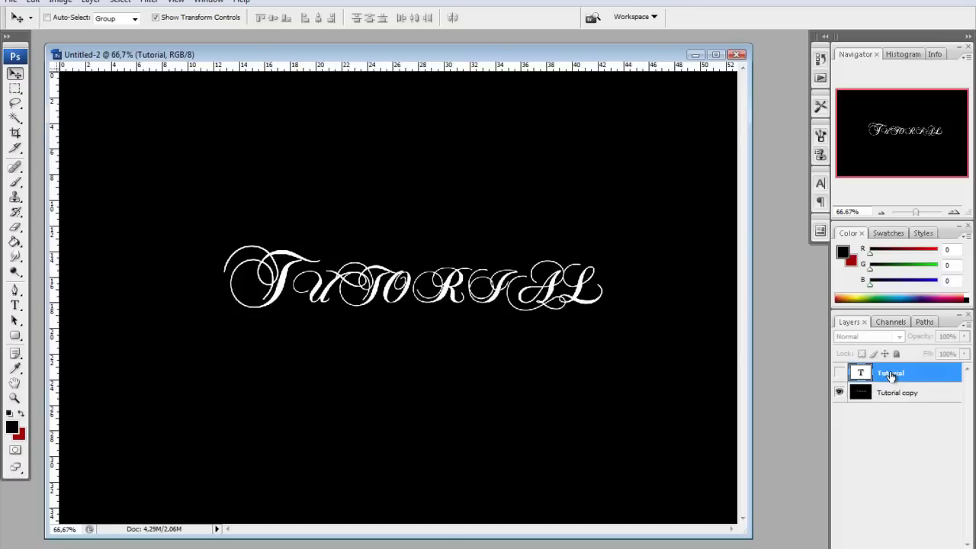
{"action": "left_click", "coordinate": [890, 375]}
{"action": "left_click", "coordinate": [890, 396]}
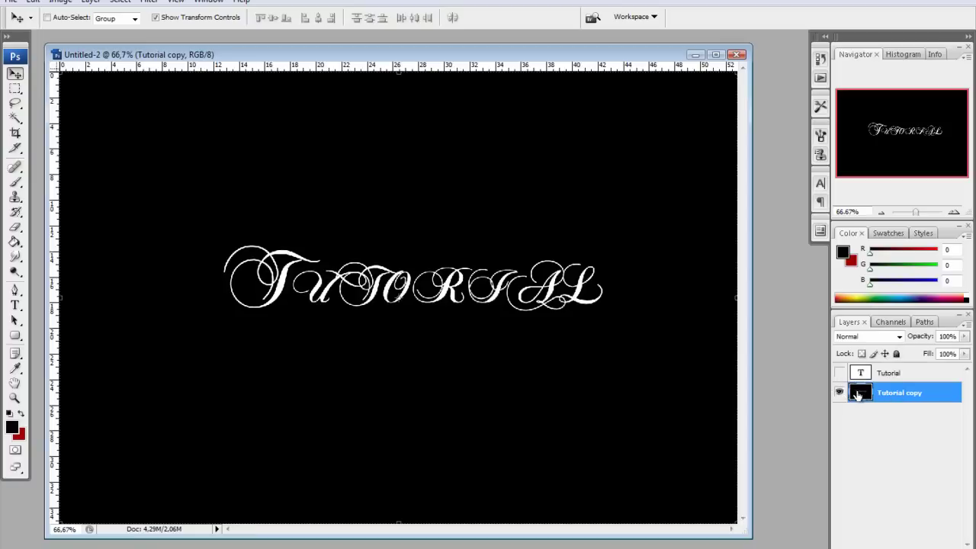
- Smudge the T upward into smoky flame wisps with the Smudge tool
{"action": "left_click", "coordinate": [14, 258]}
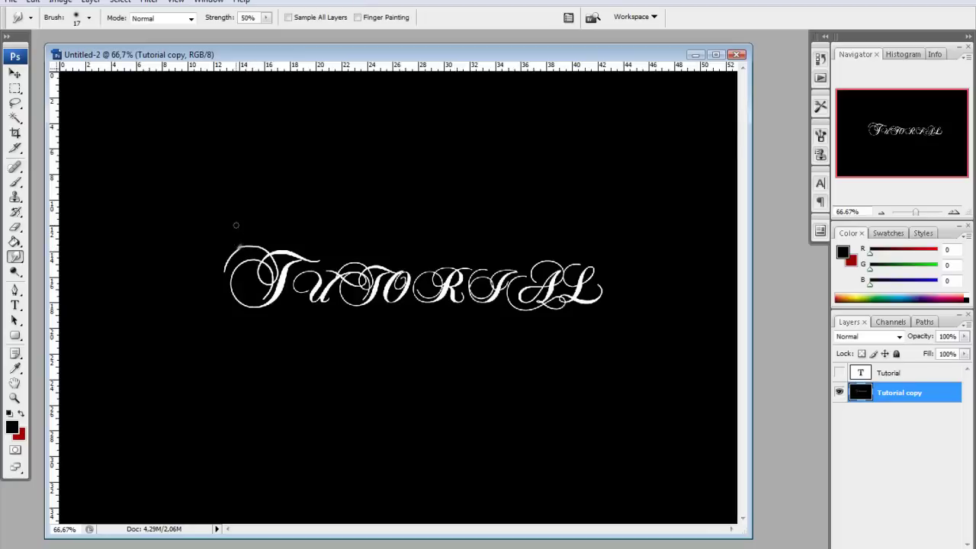
{"action": "mouse_move", "coordinate": [261, 249]}
{"action": "left_mouse_down"}
{"action": "mouse_move", "coordinate": [239, 246]}
{"action": "mouse_move", "coordinate": [273, 247]}
{"action": "left_mouse_up"}
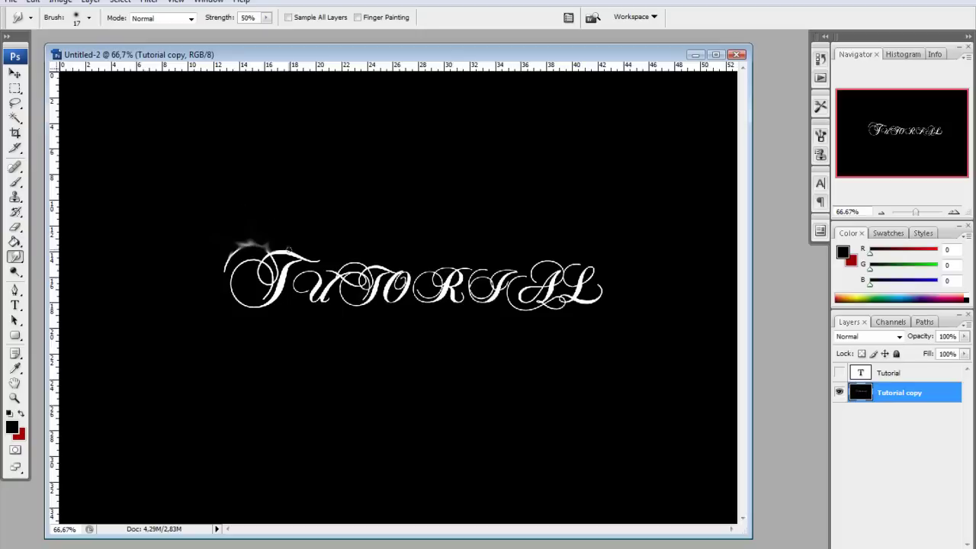
{"action": "left_click_drag", "start_coordinate": [279, 250], "coordinate": [305, 252]}
{"action": "left_click_drag", "start_coordinate": [291, 252], "coordinate": [289, 218]}
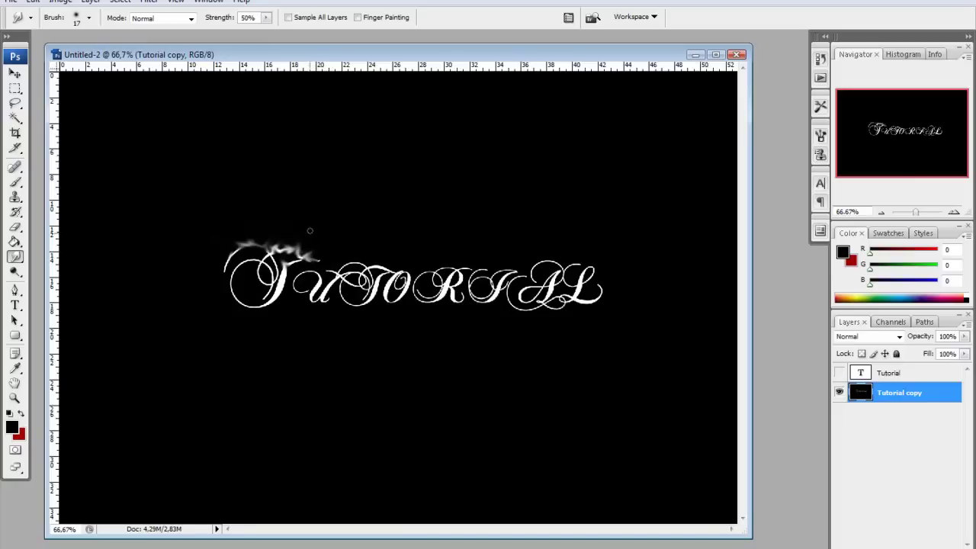
{"action": "mouse_move", "coordinate": [282, 262]}
{"action": "left_mouse_down"}
{"action": "mouse_move", "coordinate": [279, 234]}
{"action": "mouse_move", "coordinate": [236, 259]}
{"action": "left_mouse_up"}
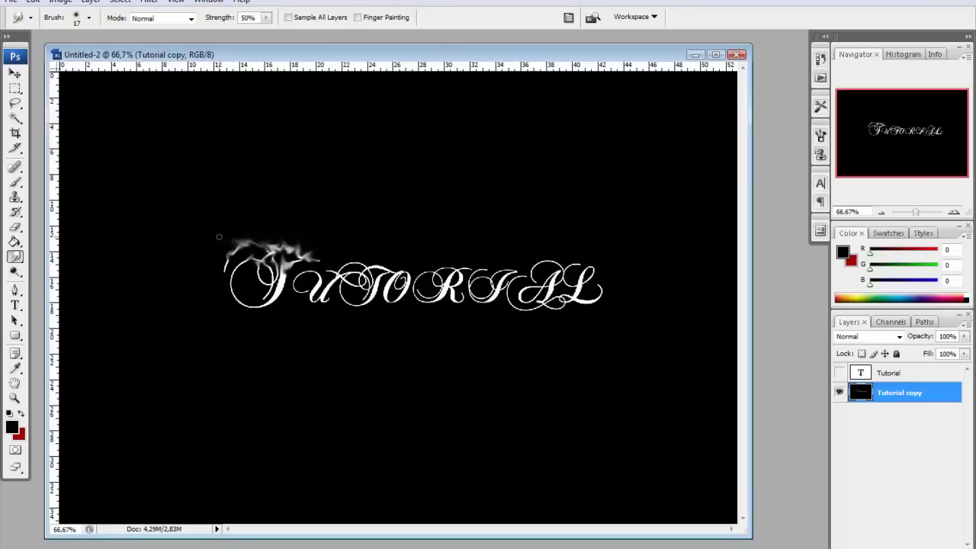
{"action": "mouse_move", "coordinate": [232, 259]}
{"action": "left_mouse_down"}
{"action": "mouse_move", "coordinate": [234, 237]}
{"action": "mouse_move", "coordinate": [220, 245]}
{"action": "left_mouse_up"}
{"action": "left_click_drag", "start_coordinate": [234, 254], "coordinate": [245, 235]}
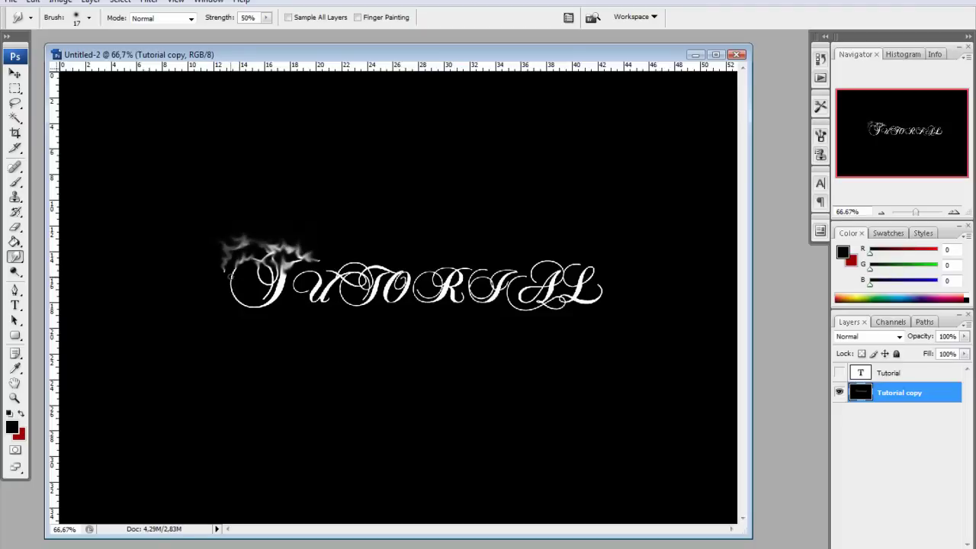
{"action": "left_click_drag", "start_coordinate": [270, 276], "coordinate": [263, 242]}
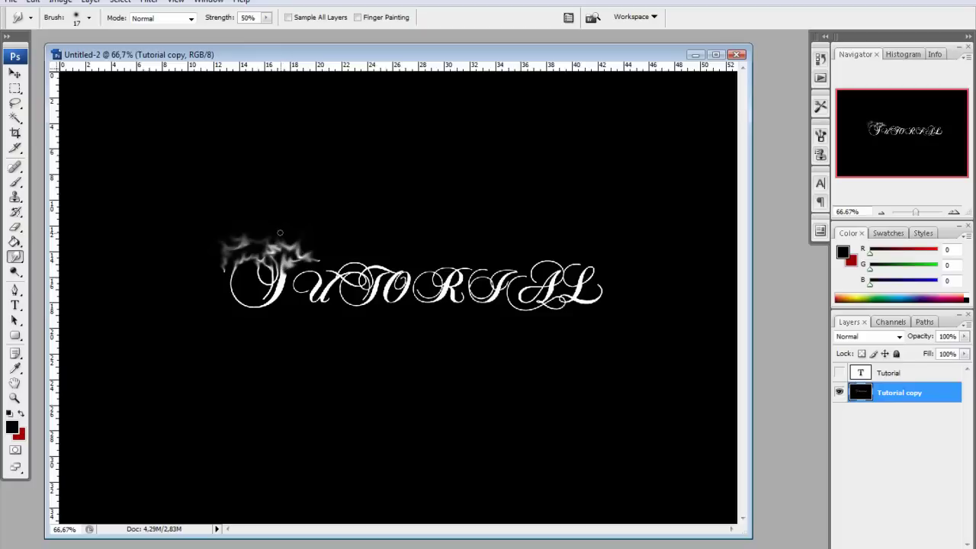
{"action": "mouse_move", "coordinate": [299, 273]}
{"action": "left_mouse_down"}
{"action": "mouse_move", "coordinate": [284, 256]}
{"action": "mouse_move", "coordinate": [276, 283]}
{"action": "mouse_move", "coordinate": [264, 244]}
{"action": "mouse_move", "coordinate": [247, 234]}
{"action": "mouse_move", "coordinate": [272, 305]}
{"action": "mouse_move", "coordinate": [240, 299]}
{"action": "mouse_move", "coordinate": [225, 278]}
{"action": "mouse_move", "coordinate": [220, 287]}
{"action": "left_mouse_up"}
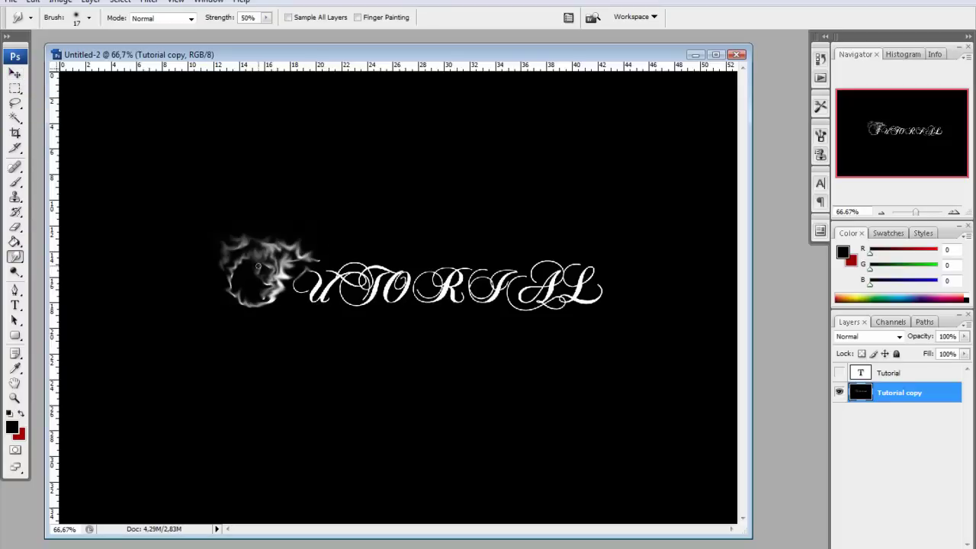
- Set the smudge brush to a soft 17 px tip with 50% strength
{"action": "left_click", "coordinate": [90, 18]}
{"action": "scroll", "coordinate": [100, 142], "scroll_direction": "down", "scroll_amount": 1}
{"action": "scroll", "coordinate": [100, 142], "scroll_direction": "down", "scroll_amount": 1}
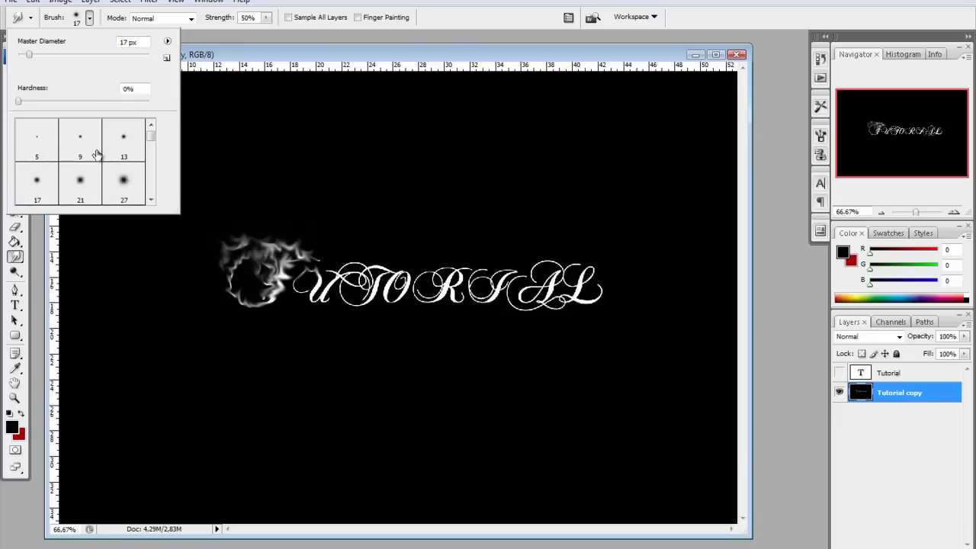
{"action": "scroll", "coordinate": [99, 144], "scroll_direction": "down", "scroll_amount": 1}
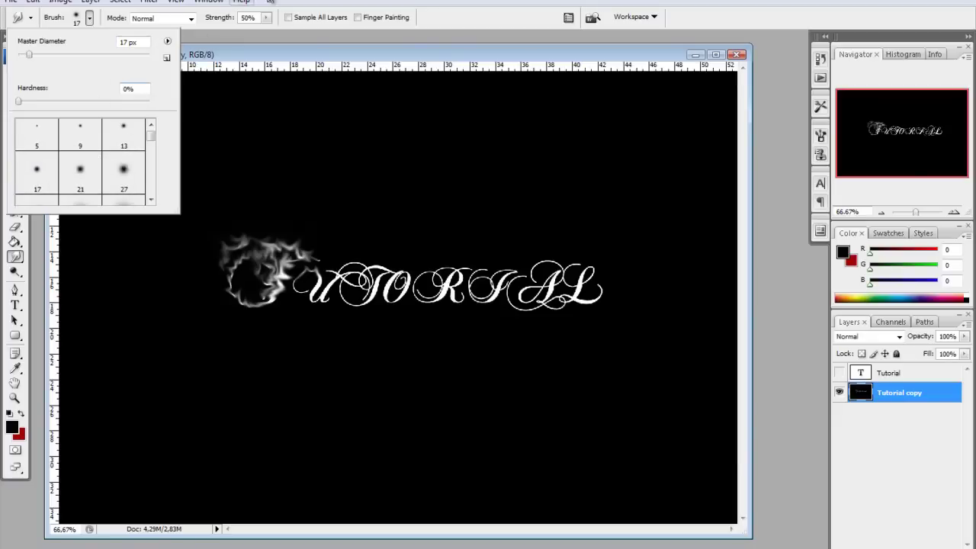
{"action": "left_click", "coordinate": [266, 19]}
{"action": "left_click", "coordinate": [266, 27]}
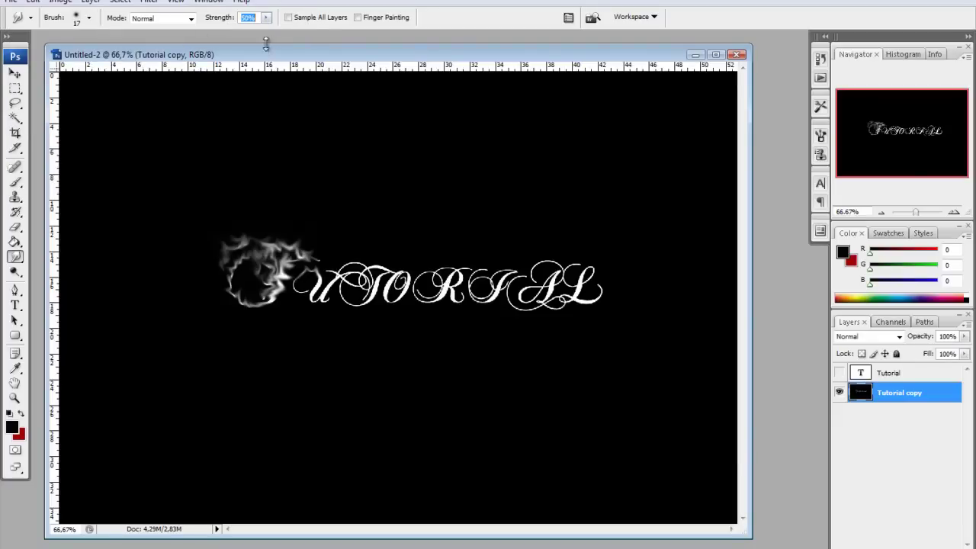
{"action": "left_click", "coordinate": [324, 261]}
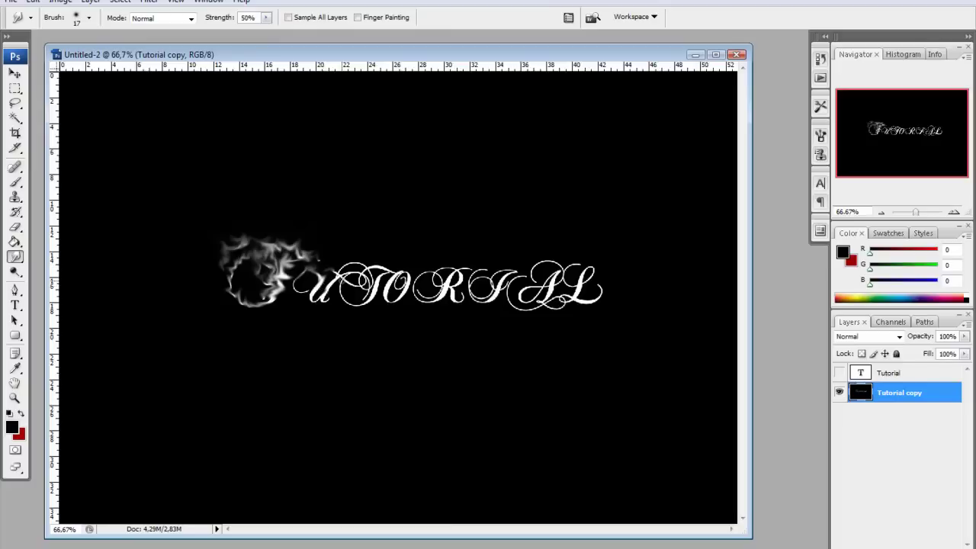
- Smudge the U, T and O upward into wispy smoke strokes
{"action": "mouse_move", "coordinate": [323, 263]}
{"action": "left_mouse_down"}
{"action": "mouse_move", "coordinate": [296, 270]}
{"action": "mouse_move", "coordinate": [333, 262]}
{"action": "left_mouse_up"}
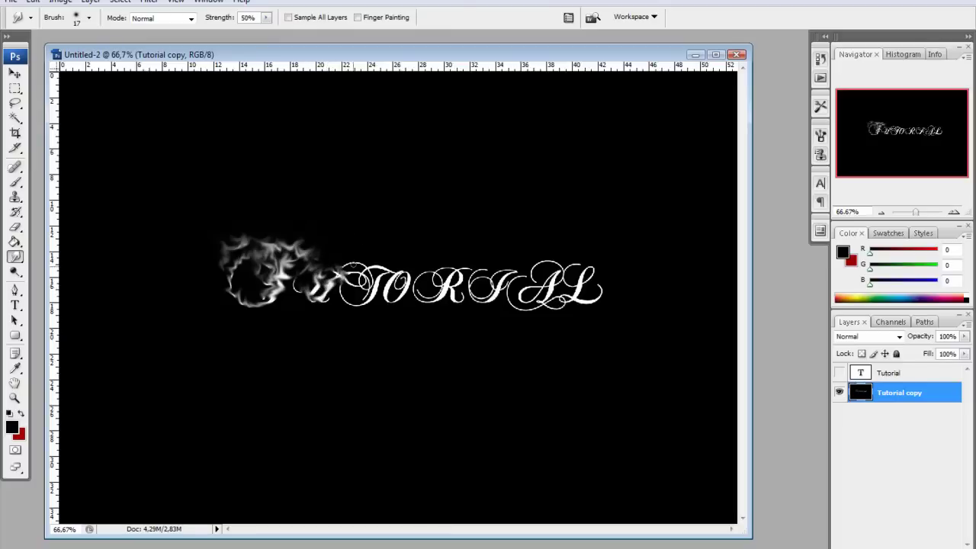
{"action": "mouse_move", "coordinate": [366, 282]}
{"action": "left_mouse_down"}
{"action": "mouse_move", "coordinate": [354, 258]}
{"action": "mouse_move", "coordinate": [347, 263]}
{"action": "mouse_move", "coordinate": [361, 258]}
{"action": "mouse_move", "coordinate": [342, 243]}
{"action": "left_mouse_up"}
{"action": "mouse_move", "coordinate": [373, 297]}
{"action": "left_mouse_down"}
{"action": "mouse_move", "coordinate": [358, 268]}
{"action": "mouse_move", "coordinate": [384, 236]}
{"action": "left_mouse_up"}
{"action": "left_click_drag", "start_coordinate": [402, 284], "coordinate": [385, 243]}
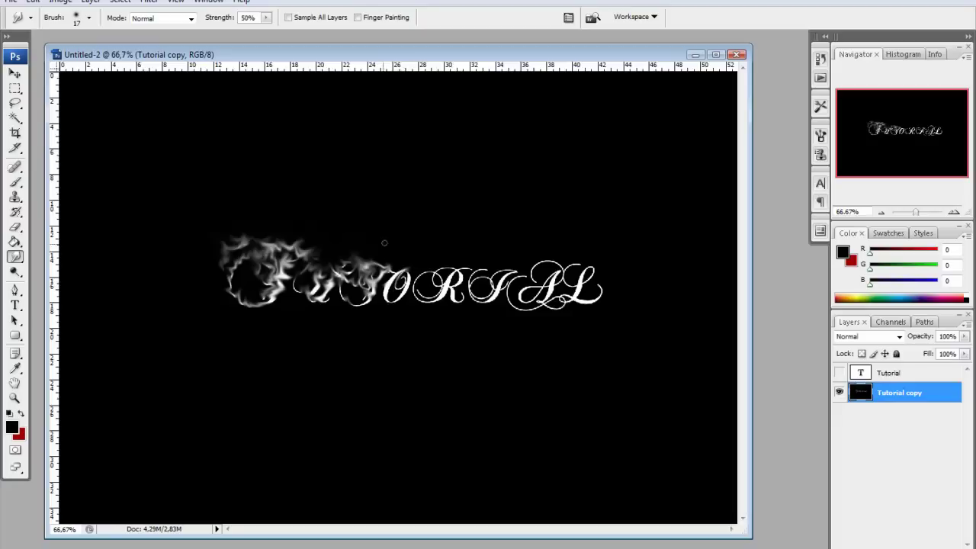
{"action": "left_click_drag", "start_coordinate": [394, 289], "coordinate": [385, 241]}
{"action": "left_click_drag", "start_coordinate": [393, 285], "coordinate": [403, 241]}
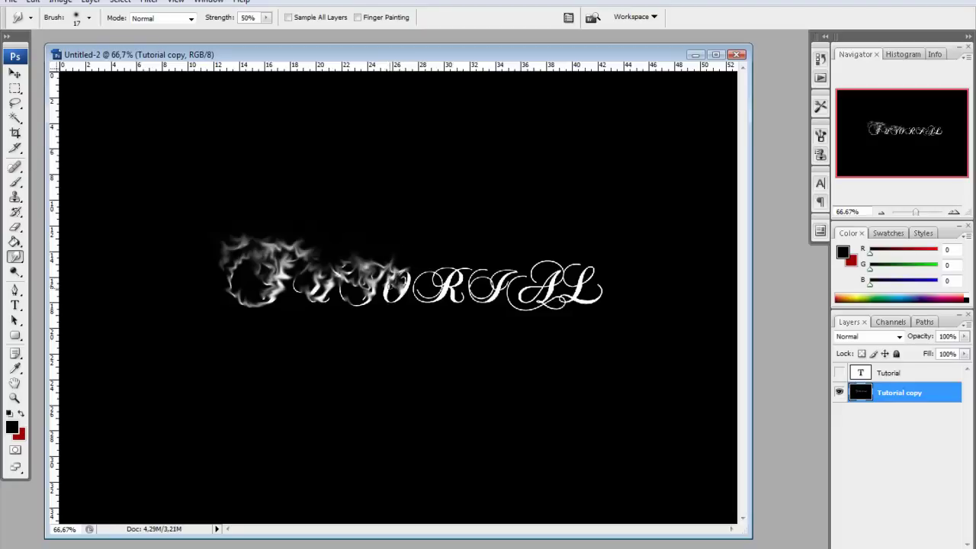
{"action": "mouse_move", "coordinate": [384, 297]}
{"action": "left_mouse_down"}
{"action": "mouse_move", "coordinate": [390, 263]}
{"action": "mouse_move", "coordinate": [411, 274]}
{"action": "left_mouse_up"}
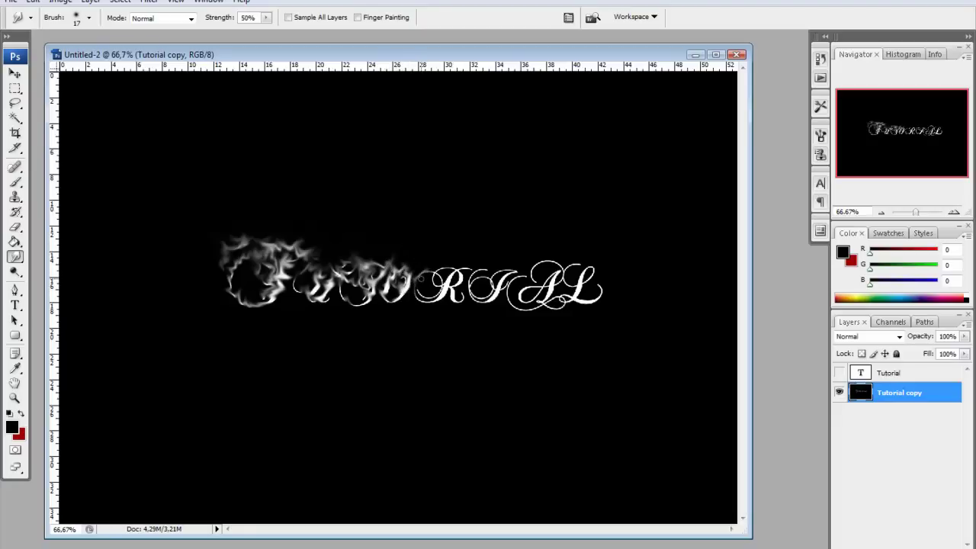
{"action": "left_click_drag", "start_coordinate": [419, 280], "coordinate": [392, 259]}
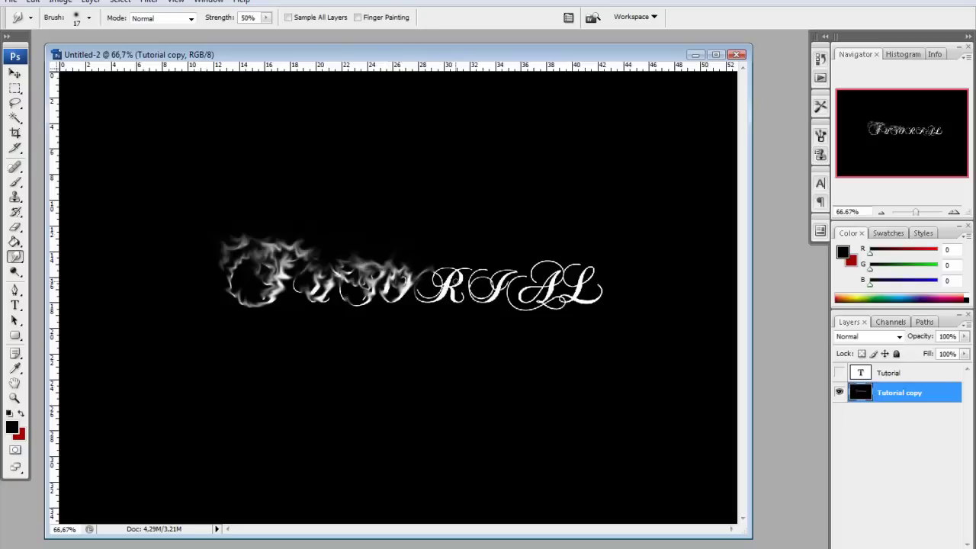
- Smear the R and the area by the I into upward flame wisps
{"action": "left_click_drag", "start_coordinate": [459, 277], "coordinate": [439, 269]}
{"action": "left_click_drag", "start_coordinate": [450, 288], "coordinate": [432, 264]}
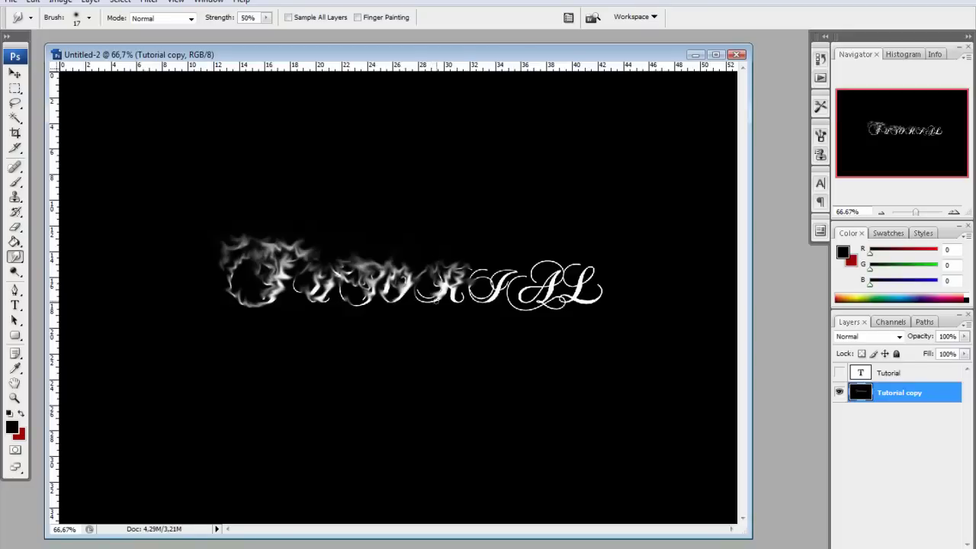
{"action": "mouse_move", "coordinate": [433, 284]}
{"action": "left_mouse_down"}
{"action": "mouse_move", "coordinate": [486, 251]}
{"action": "mouse_move", "coordinate": [477, 267]}
{"action": "mouse_move", "coordinate": [493, 247]}
{"action": "mouse_move", "coordinate": [516, 274]}
{"action": "mouse_move", "coordinate": [504, 248]}
{"action": "mouse_move", "coordinate": [484, 298]}
{"action": "left_mouse_up"}
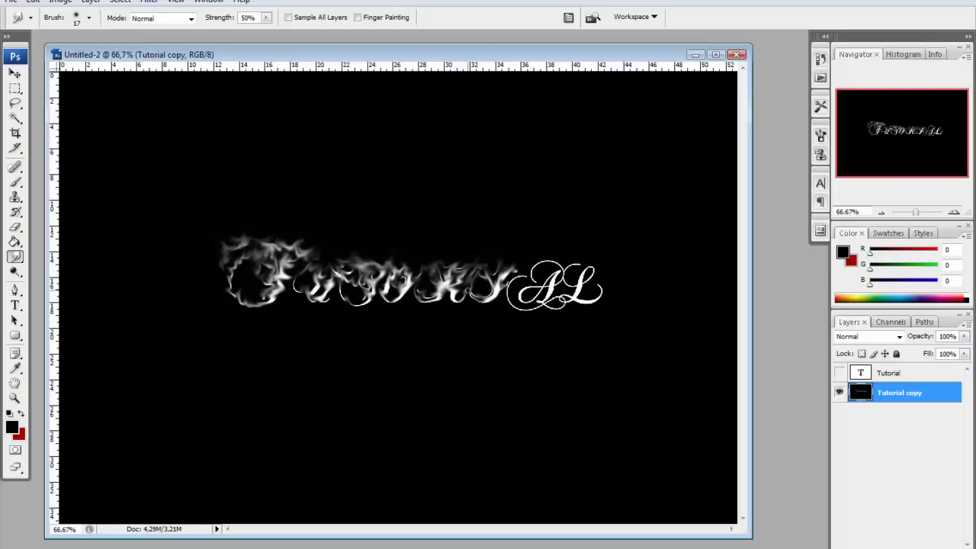
{"action": "left_click_drag", "start_coordinate": [456, 297], "coordinate": [489, 257]}
- Smudge the A's left stroke into upward flame wisps
{"action": "left_click_drag", "start_coordinate": [510, 293], "coordinate": [536, 277]}
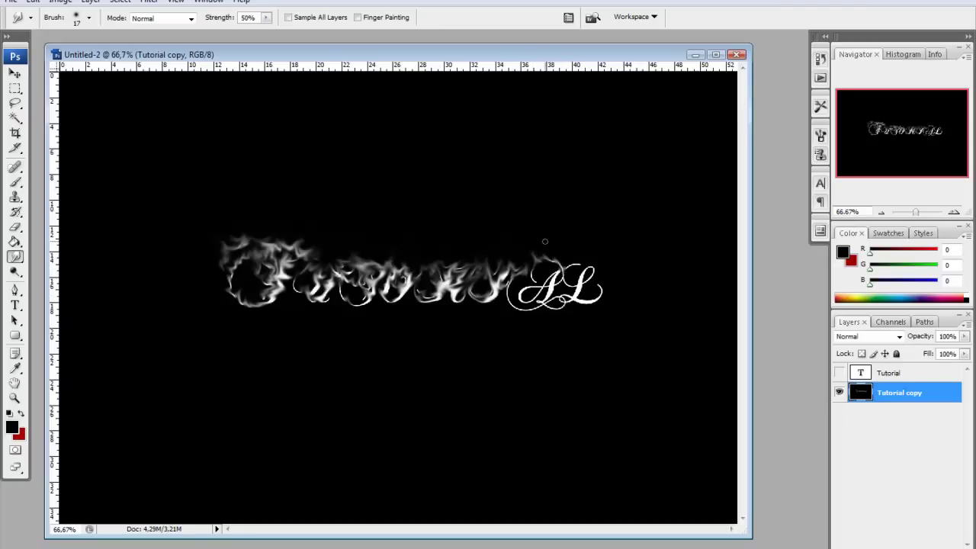
{"action": "left_click_drag", "start_coordinate": [551, 277], "coordinate": [553, 254]}
{"action": "left_click_drag", "start_coordinate": [549, 295], "coordinate": [527, 252]}
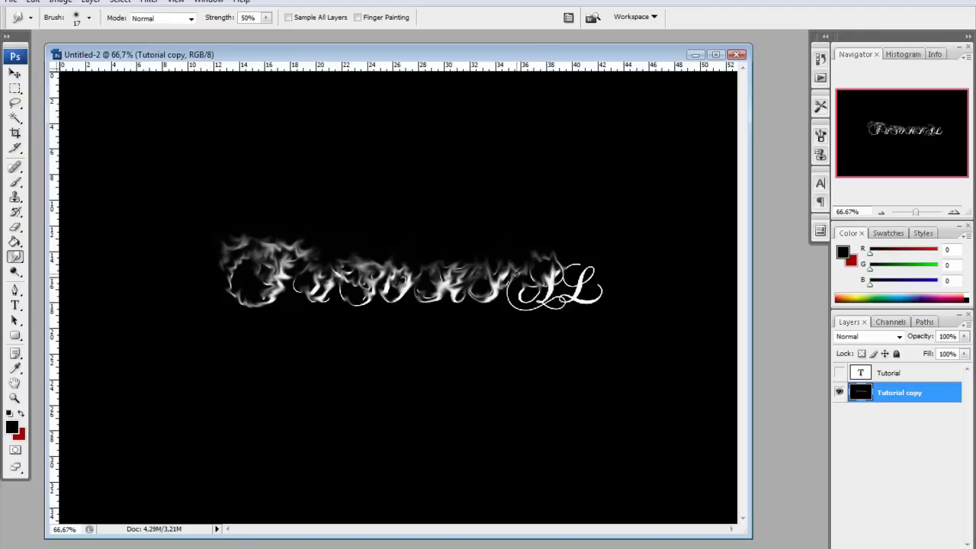
{"action": "mouse_move", "coordinate": [521, 289]}
{"action": "left_mouse_down"}
{"action": "mouse_move", "coordinate": [527, 252]}
{"action": "mouse_move", "coordinate": [507, 256]}
{"action": "left_mouse_up"}
{"action": "left_click_drag", "start_coordinate": [506, 307], "coordinate": [533, 256]}
{"action": "left_click_drag", "start_coordinate": [497, 290], "coordinate": [518, 264]}
{"action": "left_click_drag", "start_coordinate": [538, 305], "coordinate": [521, 261]}
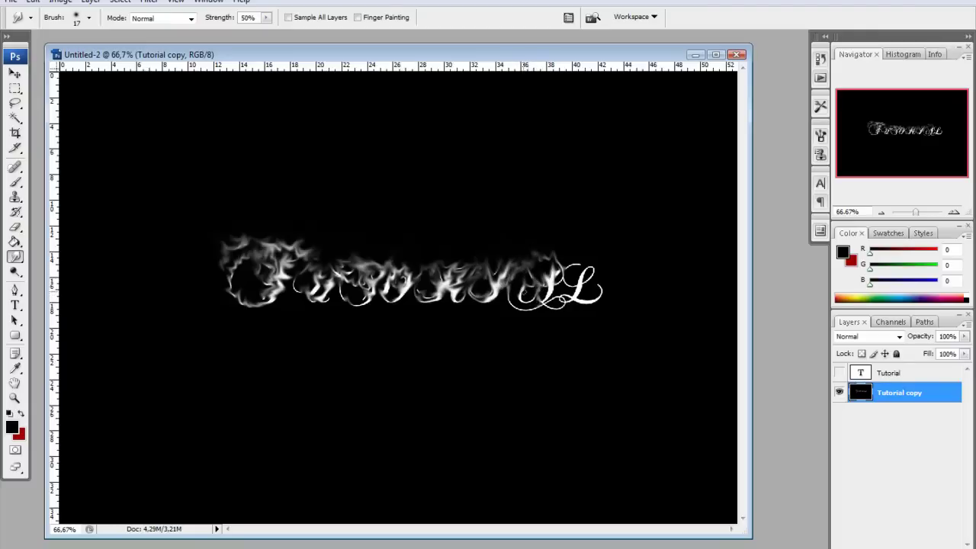
- Smudge the A's right side and the L upward into flame wisps
{"action": "left_click_drag", "start_coordinate": [524, 294], "coordinate": [529, 257]}
{"action": "mouse_move", "coordinate": [554, 299]}
{"action": "left_mouse_down"}
{"action": "mouse_move", "coordinate": [533, 262]}
{"action": "mouse_move", "coordinate": [567, 261]}
{"action": "left_mouse_up"}
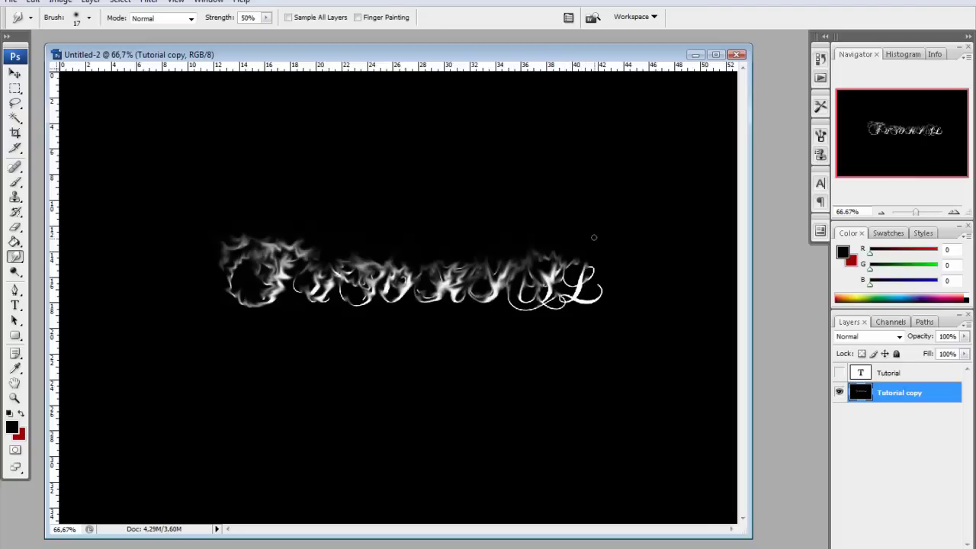
{"action": "left_click_drag", "start_coordinate": [573, 290], "coordinate": [554, 256]}
{"action": "left_click_drag", "start_coordinate": [571, 300], "coordinate": [578, 250]}
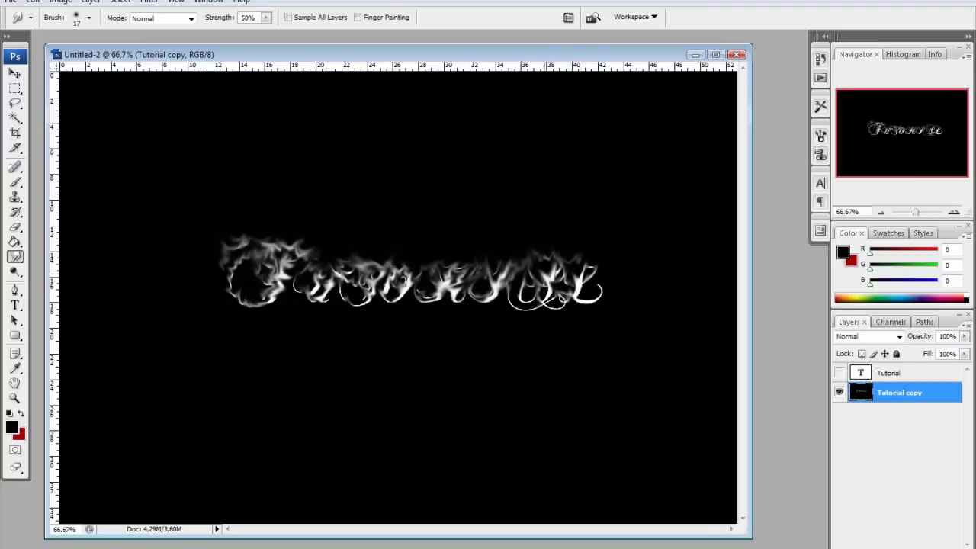
{"action": "left_click_drag", "start_coordinate": [547, 287], "coordinate": [545, 253]}
{"action": "left_click_drag", "start_coordinate": [589, 303], "coordinate": [577, 245]}
{"action": "left_click_drag", "start_coordinate": [581, 293], "coordinate": [597, 251]}
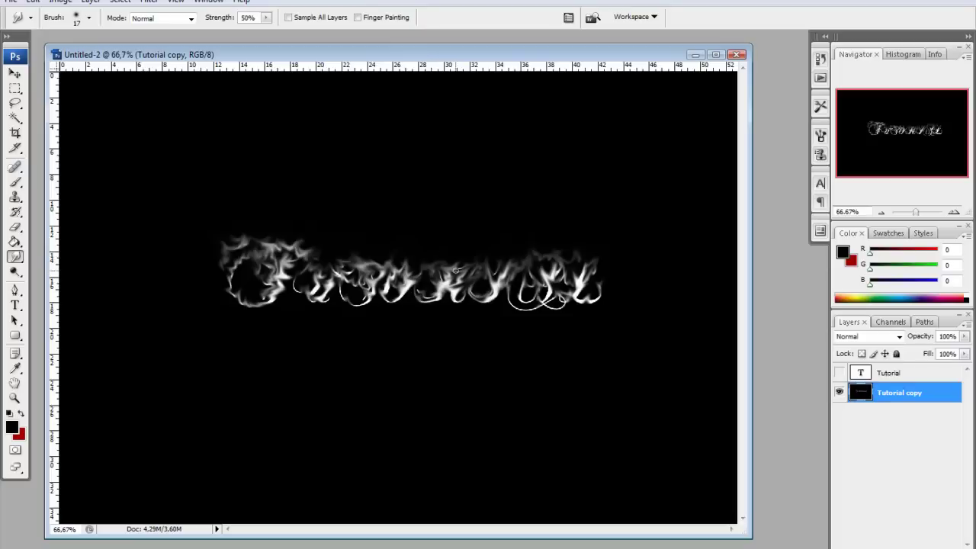
- Preview the crisp text layer, then duplicate the smudged flame layer twice
{"action": "left_click", "coordinate": [17, 74]}
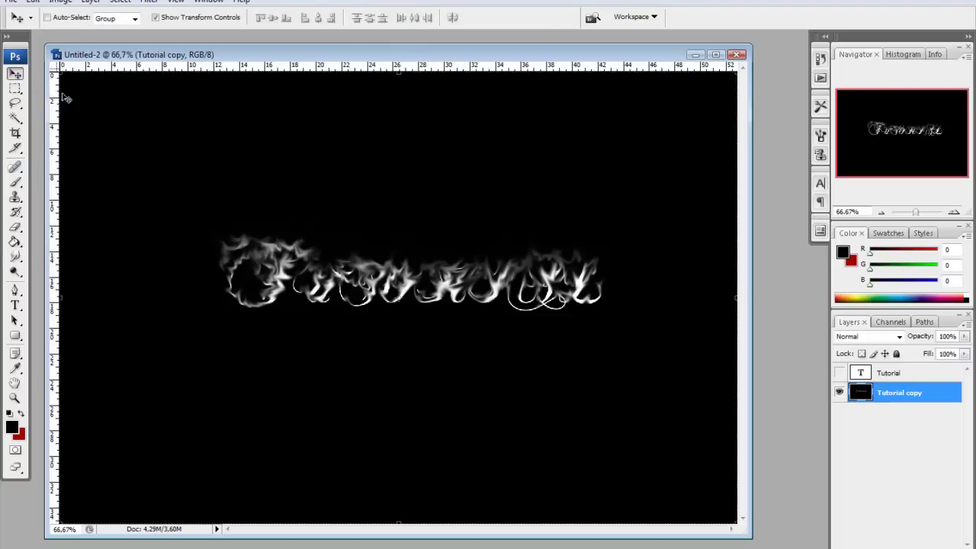
{"action": "left_click", "coordinate": [840, 372]}
{"action": "left_click", "coordinate": [840, 373]}
{"action": "key", "text": "ctrl+j"}
{"action": "key", "text": "ctrl+j"}
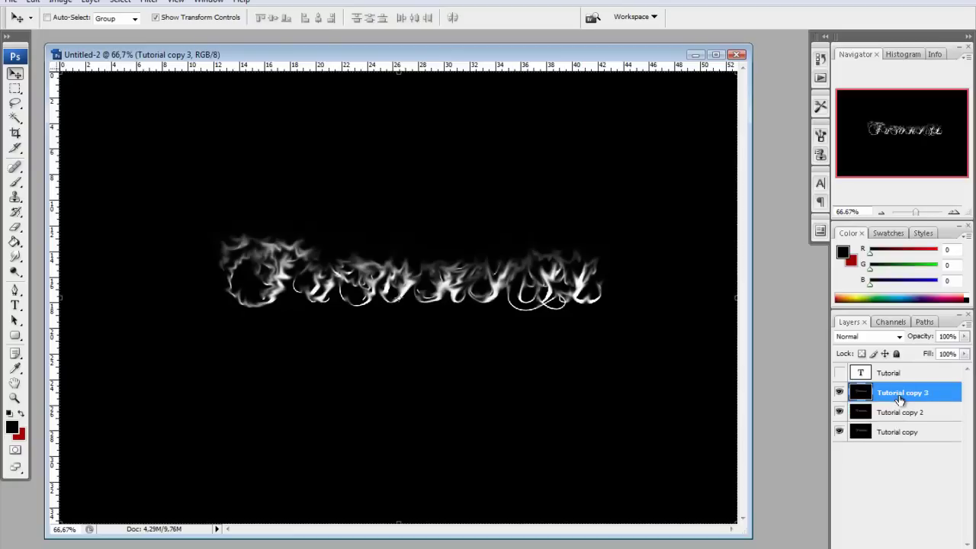
- Hide Tutorial copy 3 and make Tutorial copy 2 the active layer
{"action": "left_click", "coordinate": [839, 392]}
{"action": "left_click", "coordinate": [840, 411]}
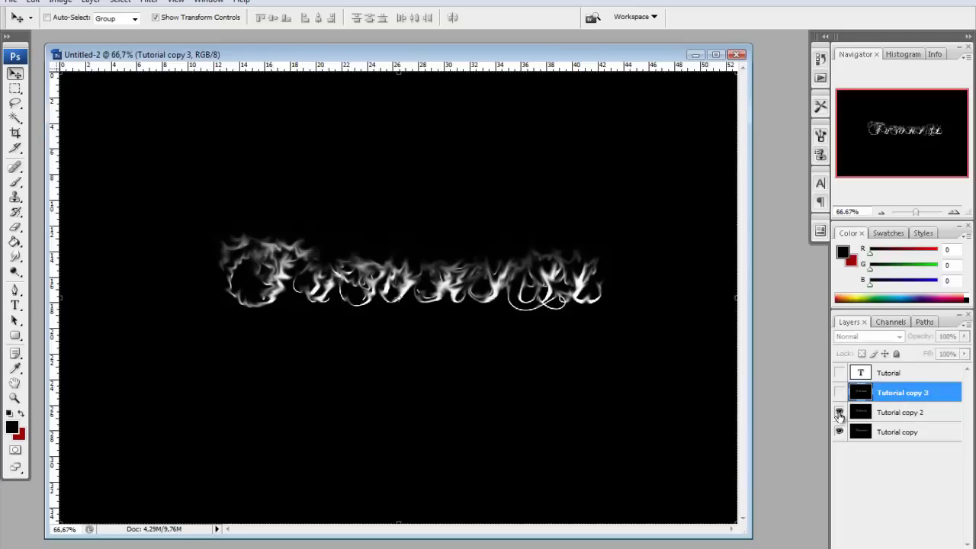
{"action": "left_click", "coordinate": [892, 432]}
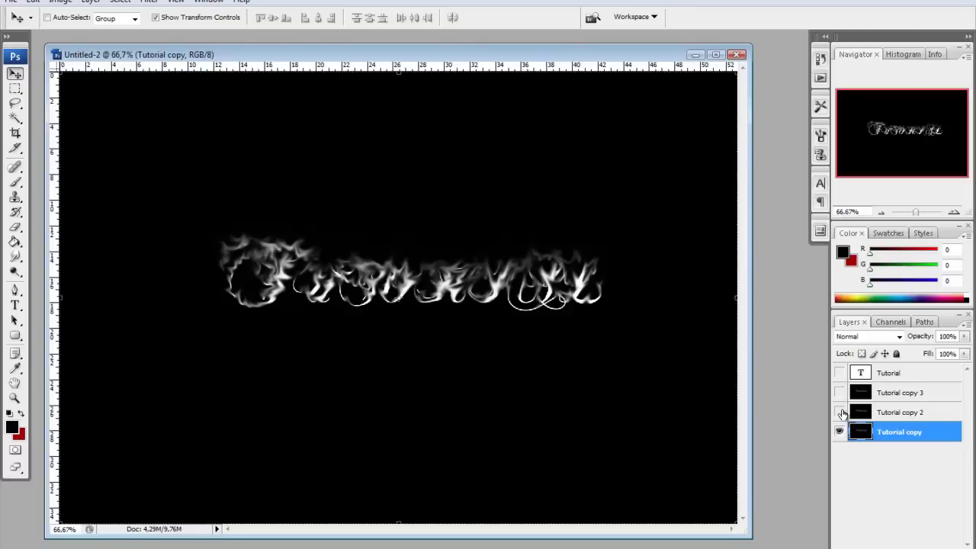
{"action": "left_click", "coordinate": [839, 411]}
{"action": "left_click", "coordinate": [889, 414]}
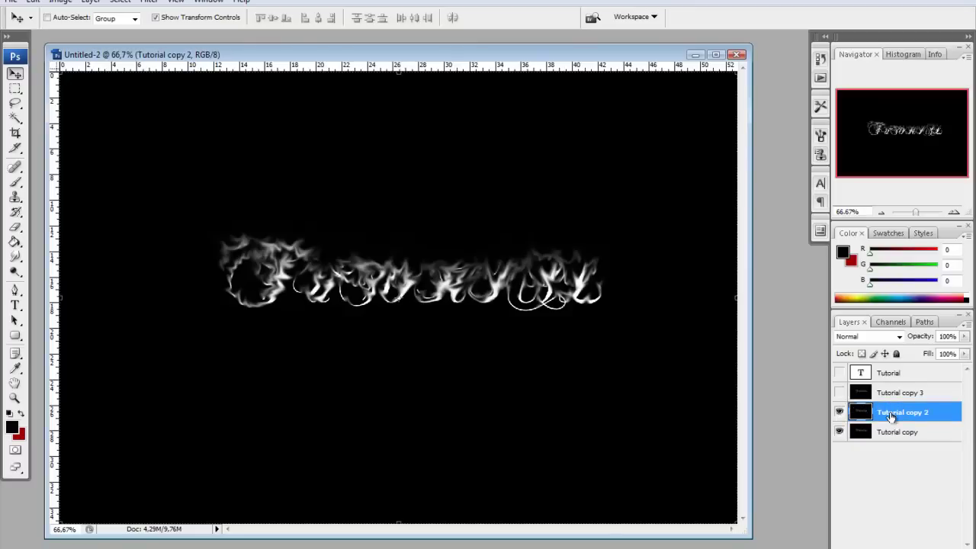
{"action": "left_click", "coordinate": [32, 2]}
{"action": "mouse_move", "coordinate": [61, 1]}
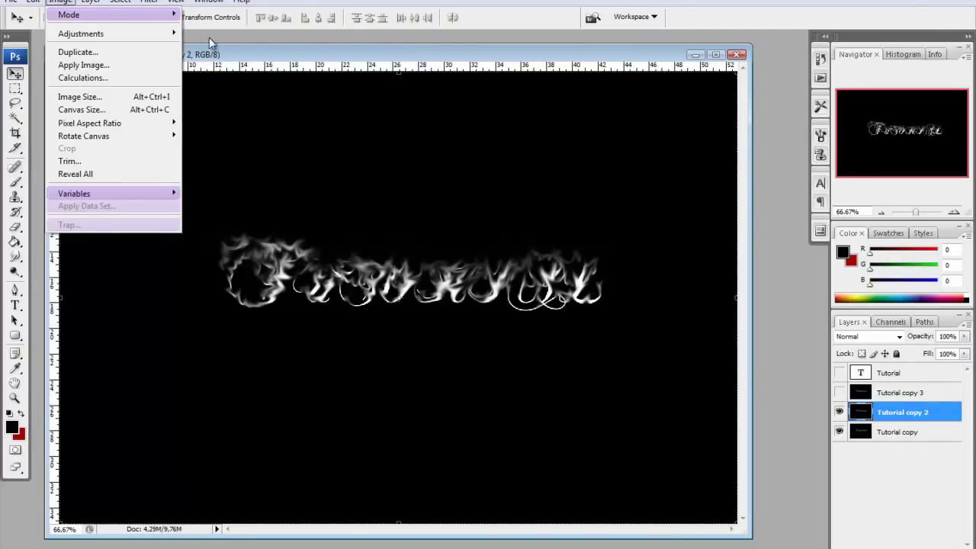
- Apply Color Balance midtones +100, -16, -30 to Tutorial copy 2 for a red tint
{"action": "mouse_move", "coordinate": [81, 34]}
{"action": "left_click", "coordinate": [258, 97]}
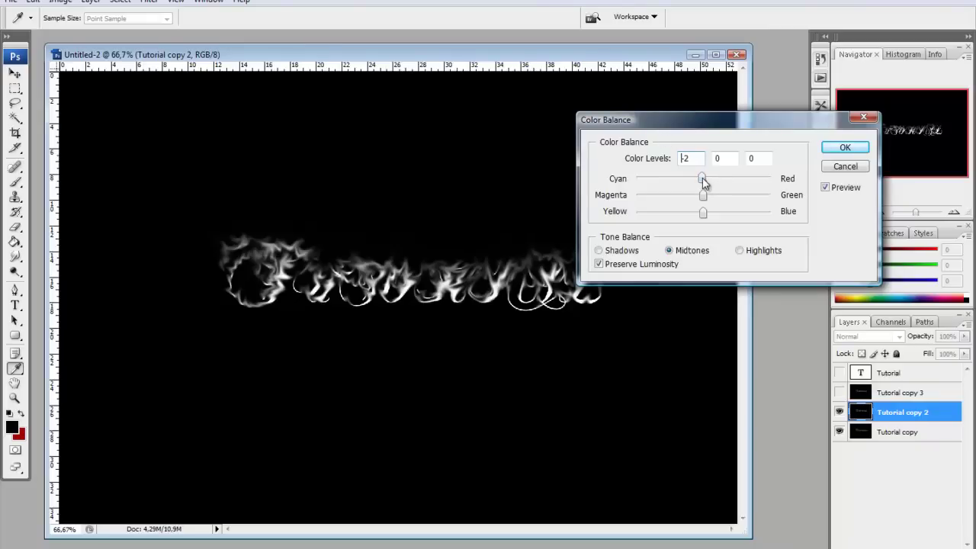
{"action": "left_click_drag", "start_coordinate": [702, 178], "coordinate": [770, 177]}
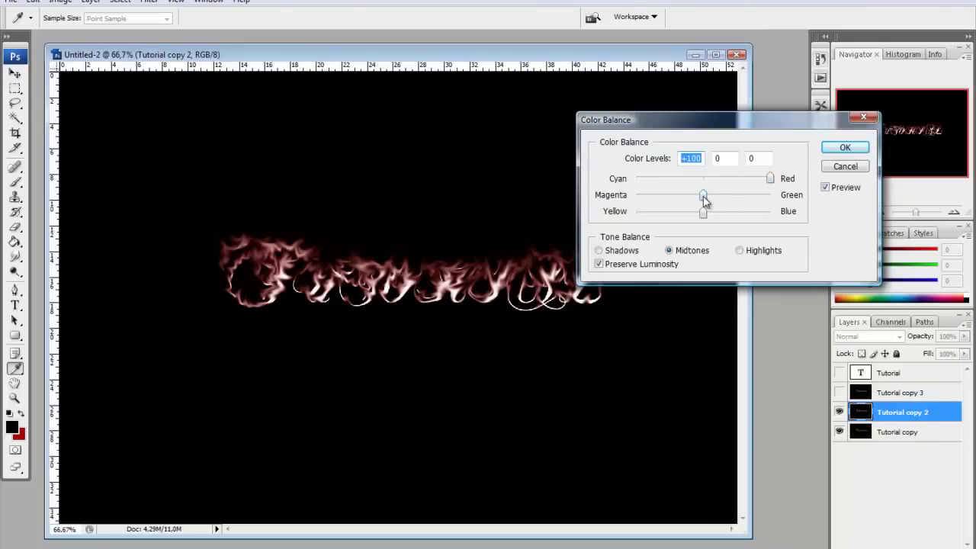
{"action": "mouse_move", "coordinate": [703, 196]}
{"action": "left_mouse_down"}
{"action": "mouse_move", "coordinate": [692, 197]}
{"action": "mouse_move", "coordinate": [684, 217]}
{"action": "left_mouse_up"}
{"action": "left_click", "coordinate": [843, 148]}
{"action": "key", "text": "v"}
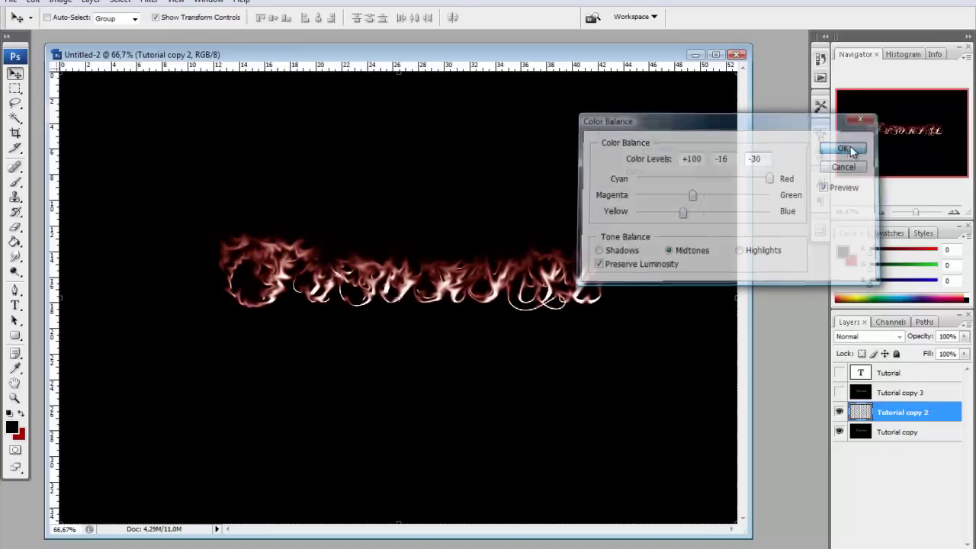
{"action": "left_click", "coordinate": [890, 390]}
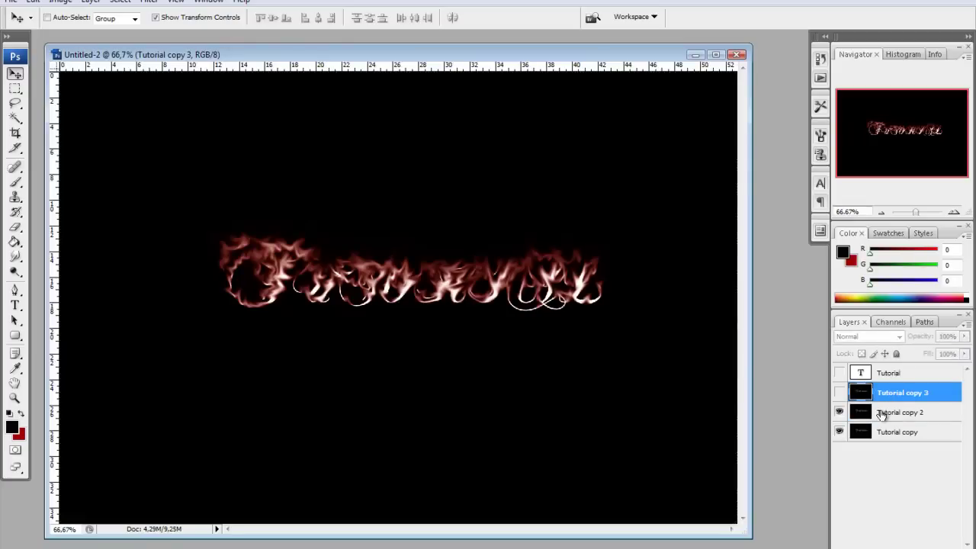
- Move Tutorial copy 2 above copy 3, hide it, and select copy 3
{"action": "left_click_drag", "start_coordinate": [876, 412], "coordinate": [875, 392]}
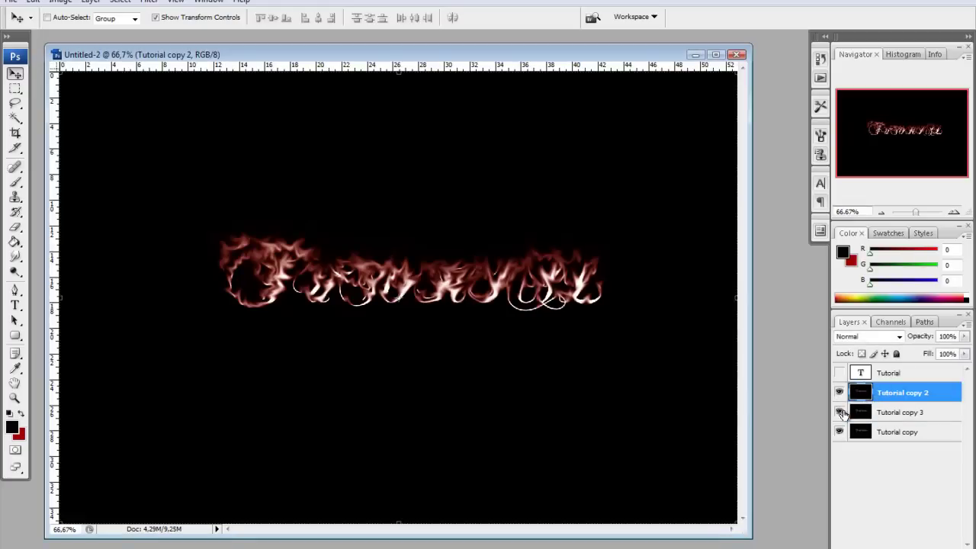
{"action": "left_click", "coordinate": [839, 392]}
{"action": "left_click", "coordinate": [882, 413]}
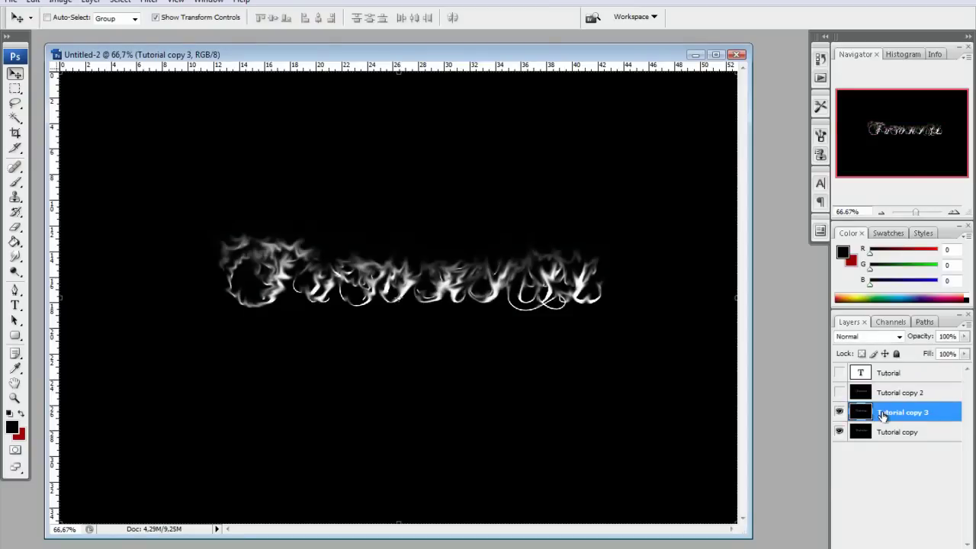
- Give Tutorial copy 3 a Color Balance of +46, -29, -96
{"action": "left_click", "coordinate": [34, 3]}
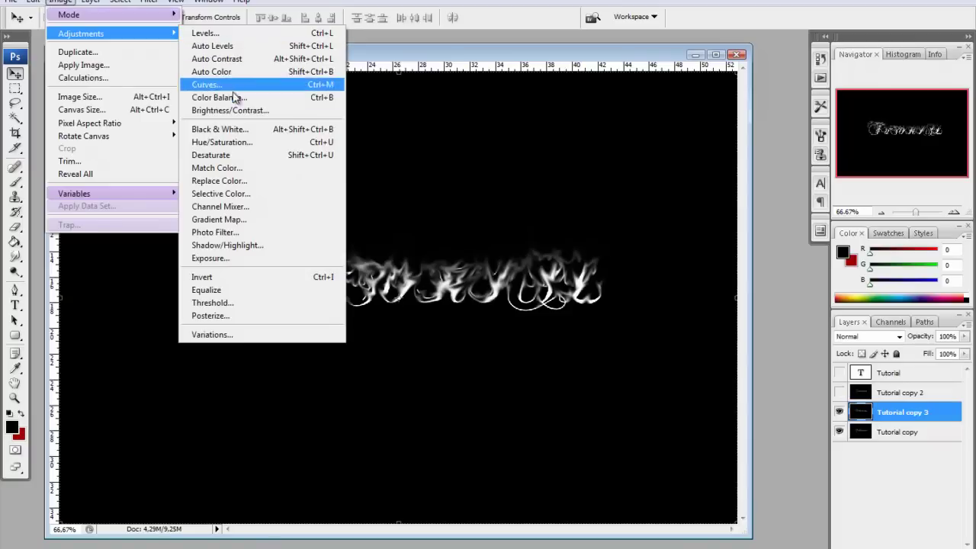
{"action": "left_click", "coordinate": [235, 99]}
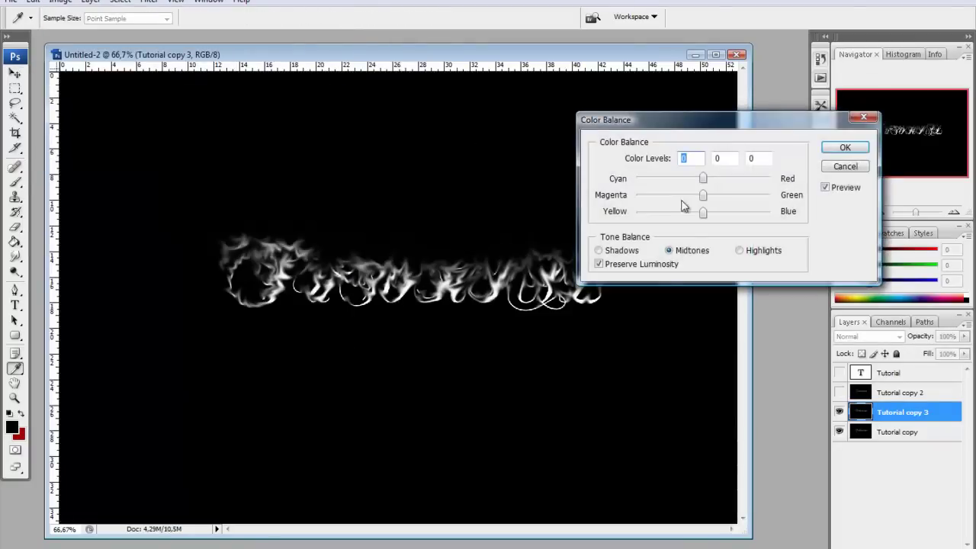
{"action": "left_click_drag", "start_coordinate": [702, 213], "coordinate": [636, 216]}
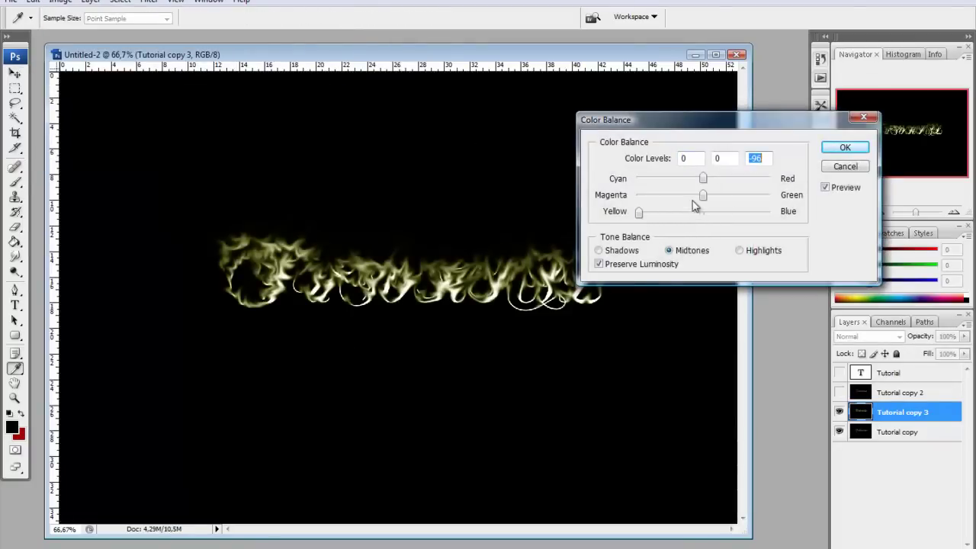
{"action": "mouse_move", "coordinate": [702, 180]}
{"action": "left_mouse_down"}
{"action": "mouse_move", "coordinate": [732, 180]}
{"action": "mouse_move", "coordinate": [703, 199]}
{"action": "mouse_move", "coordinate": [683, 196]}
{"action": "left_mouse_up"}
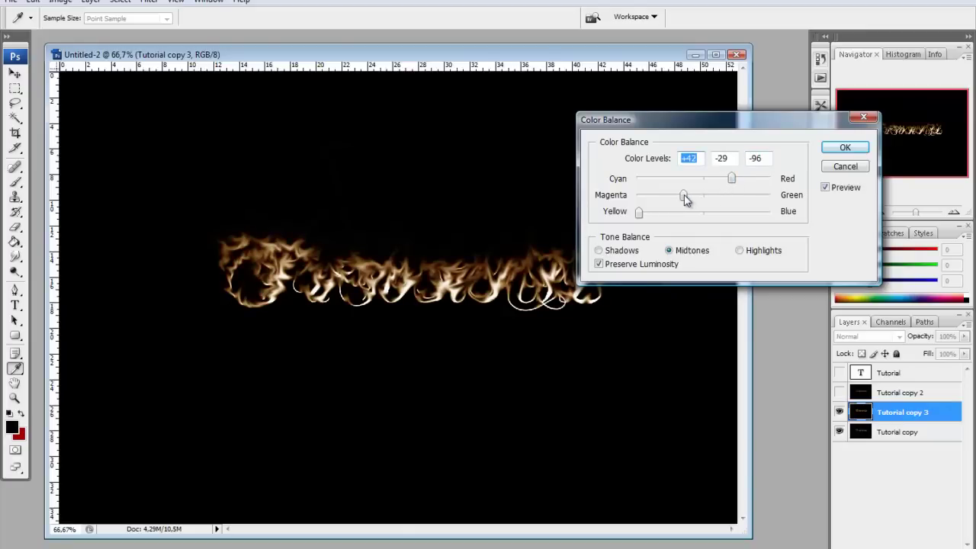
{"action": "left_click", "coordinate": [844, 148]}
{"action": "key", "text": "v"}
- Raise Tutorial copy 3's brightness to +150 with Brightness/Contrast
{"action": "left_click", "coordinate": [34, 1]}
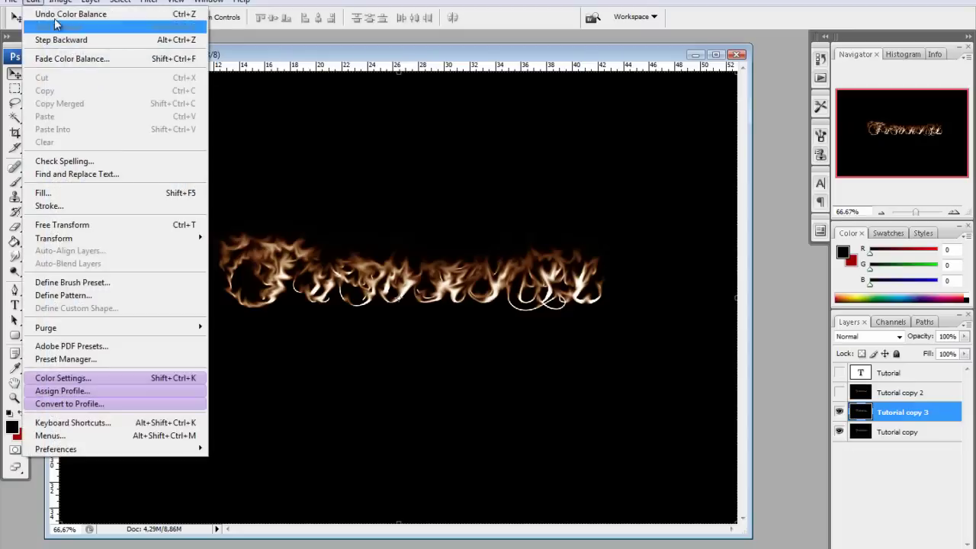
{"action": "mouse_move", "coordinate": [81, 34]}
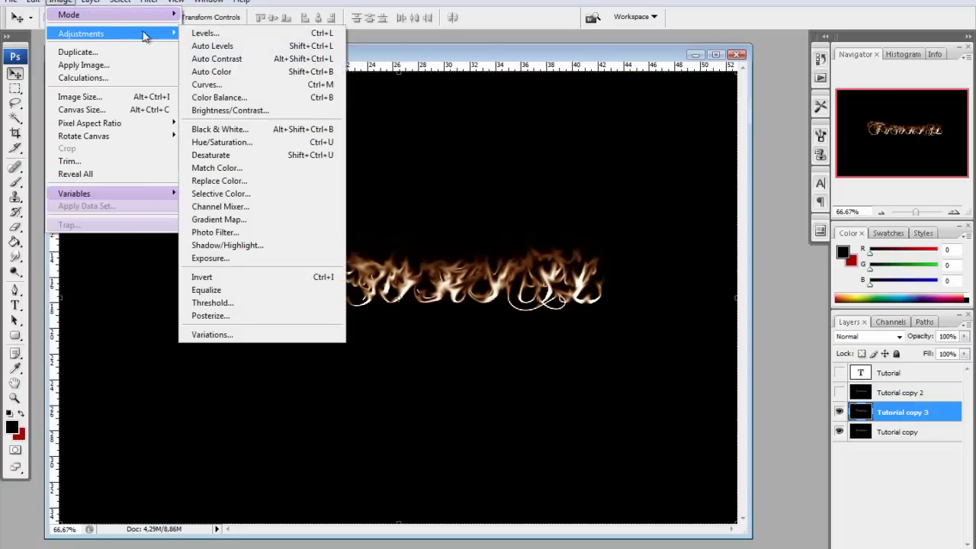
{"action": "left_click", "coordinate": [244, 112]}
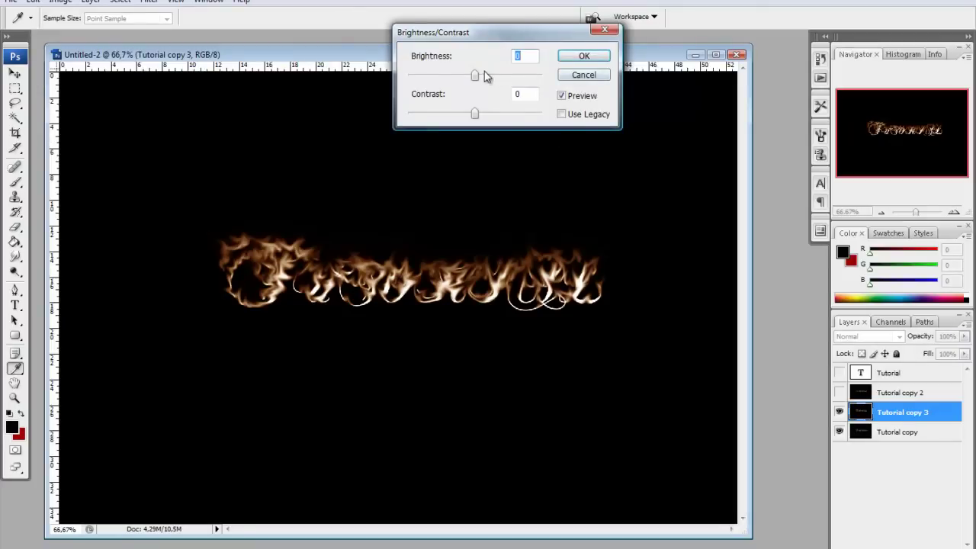
{"action": "left_click_drag", "start_coordinate": [474, 77], "coordinate": [542, 77]}
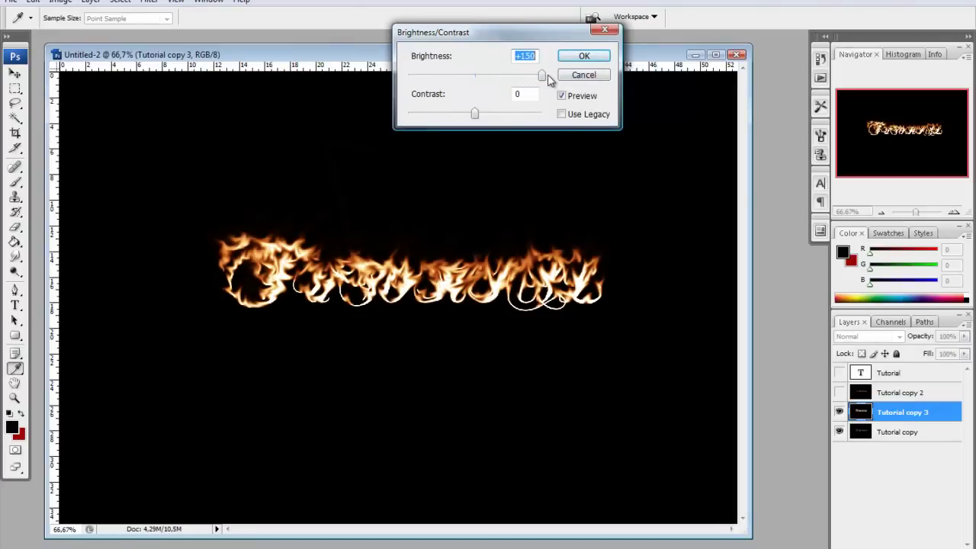
{"action": "left_click", "coordinate": [593, 56]}
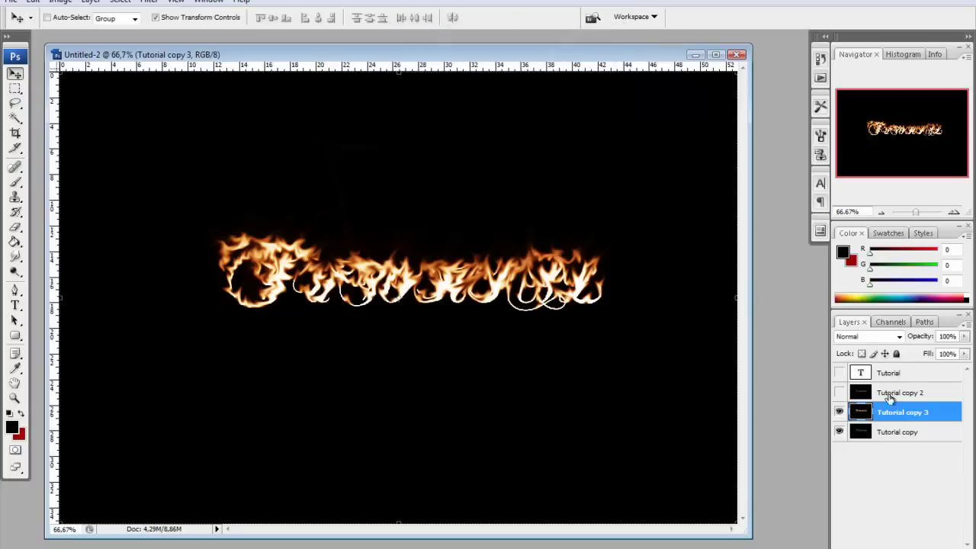
- Show Tutorial copy 2 and set its blend mode to Soft Light, then preview Hard Light
{"action": "left_click", "coordinate": [840, 392]}
{"action": "left_click", "coordinate": [902, 393]}
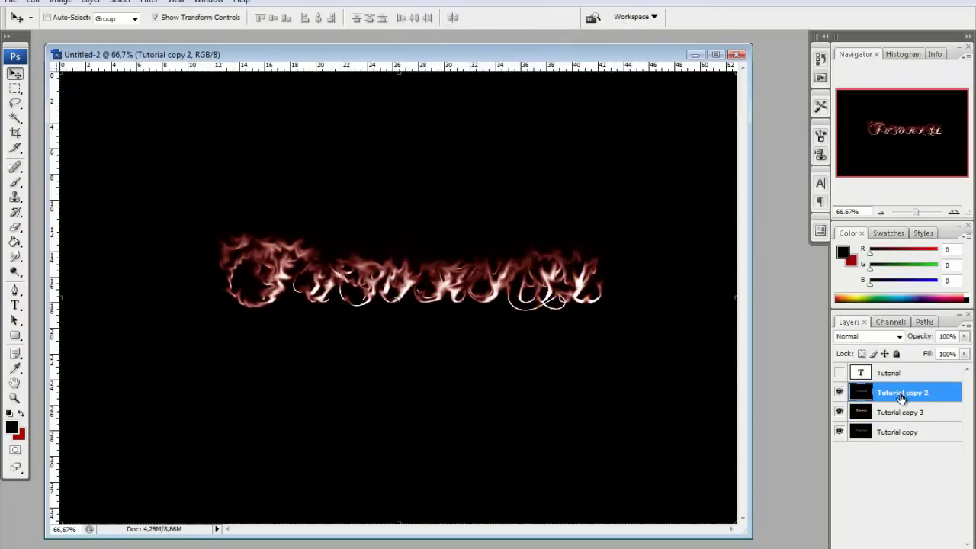
{"action": "left_click", "coordinate": [900, 339]}
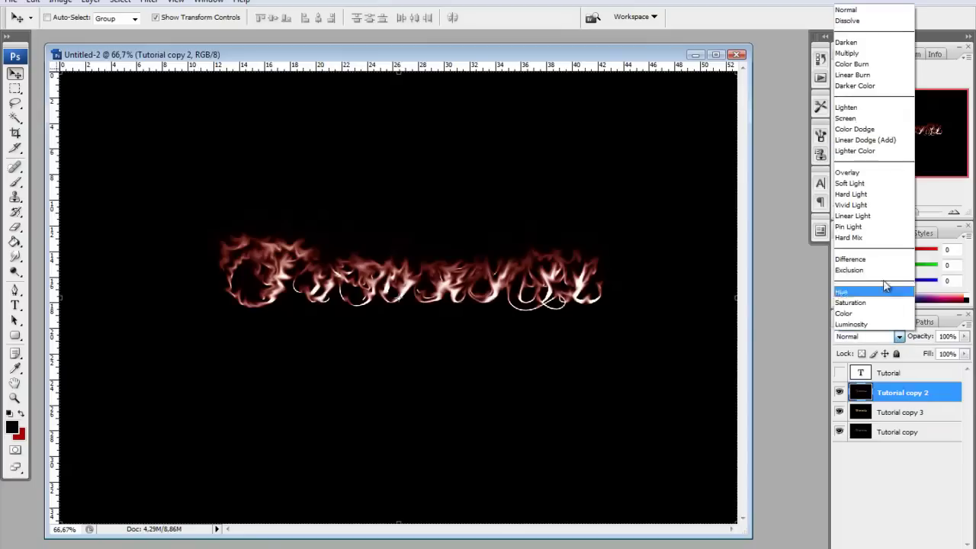
{"action": "left_click", "coordinate": [870, 191]}
{"action": "key", "text": "Down"}
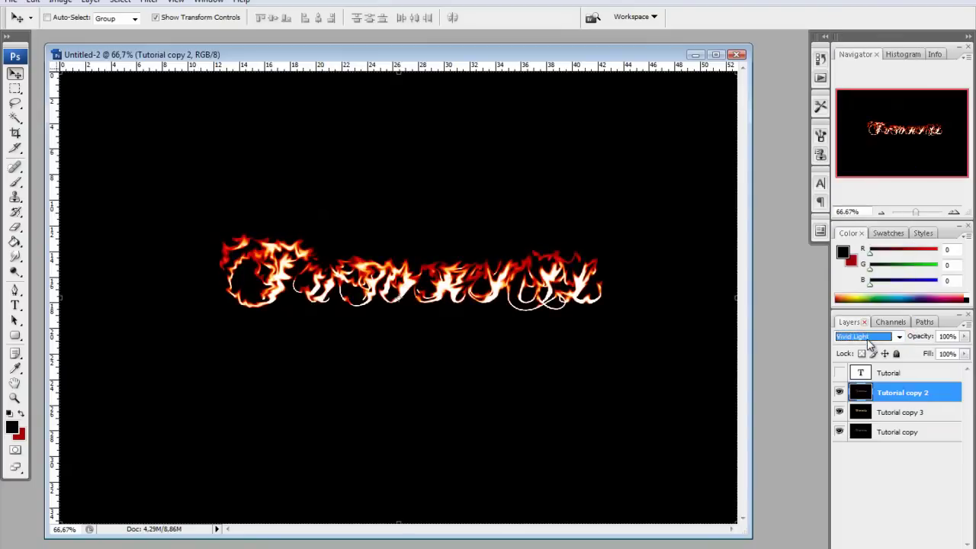
{"action": "key", "text": "Up"}
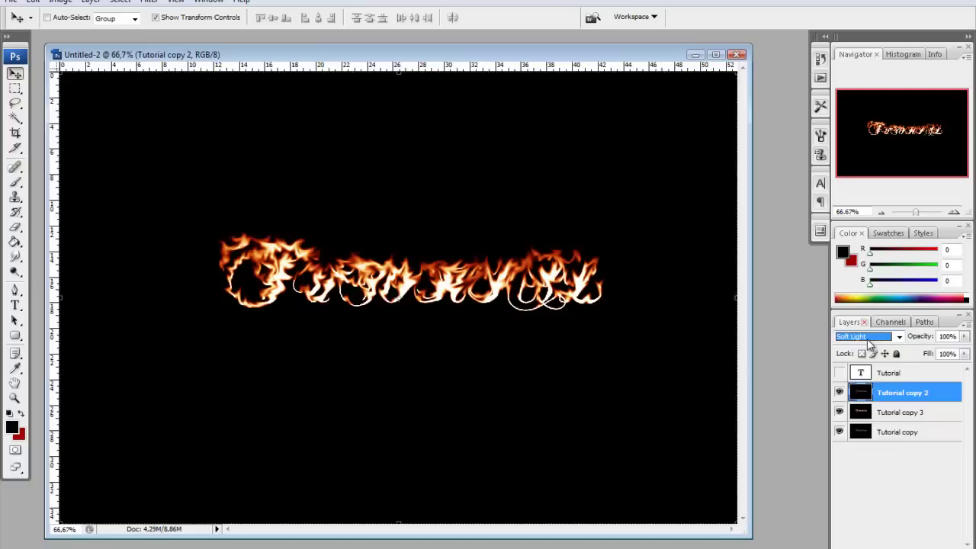
{"action": "left_click", "coordinate": [888, 412]}
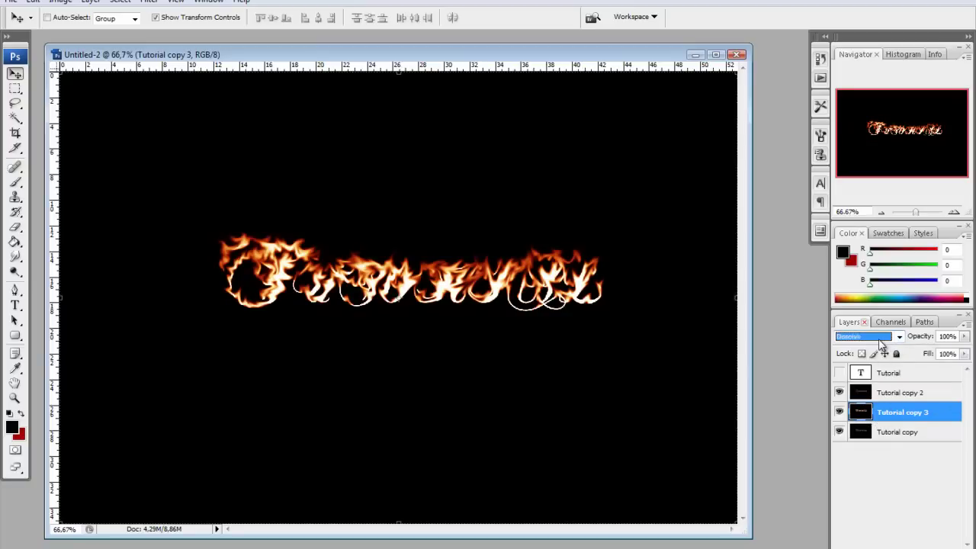
{"action": "key", "text": "Down"}
{"action": "key", "text": "Down"}
{"action": "key", "text": "Down"}
{"action": "key", "text": "Down"}
{"action": "key", "text": "Down"}
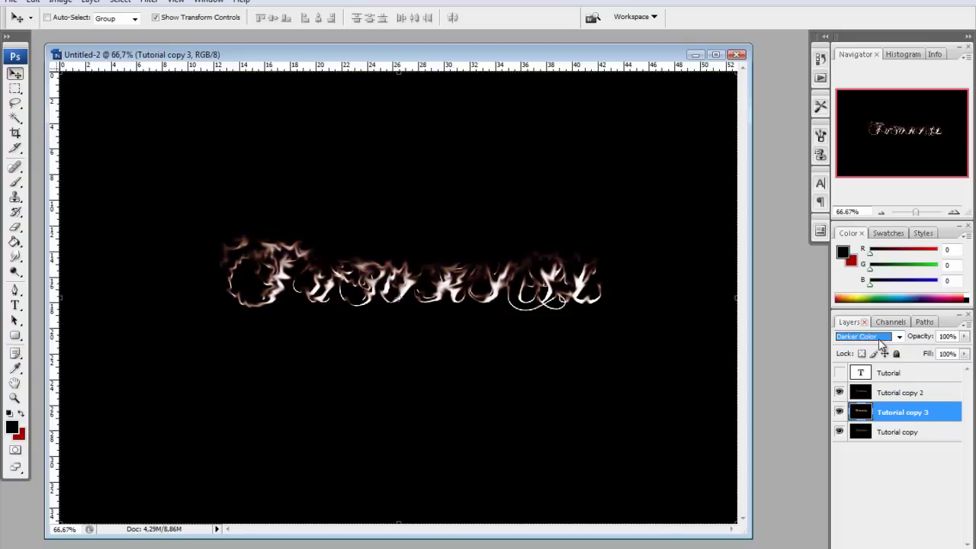
{"action": "key", "text": "Down"}
{"action": "key", "text": "Down"}
{"action": "key", "text": "Down"}
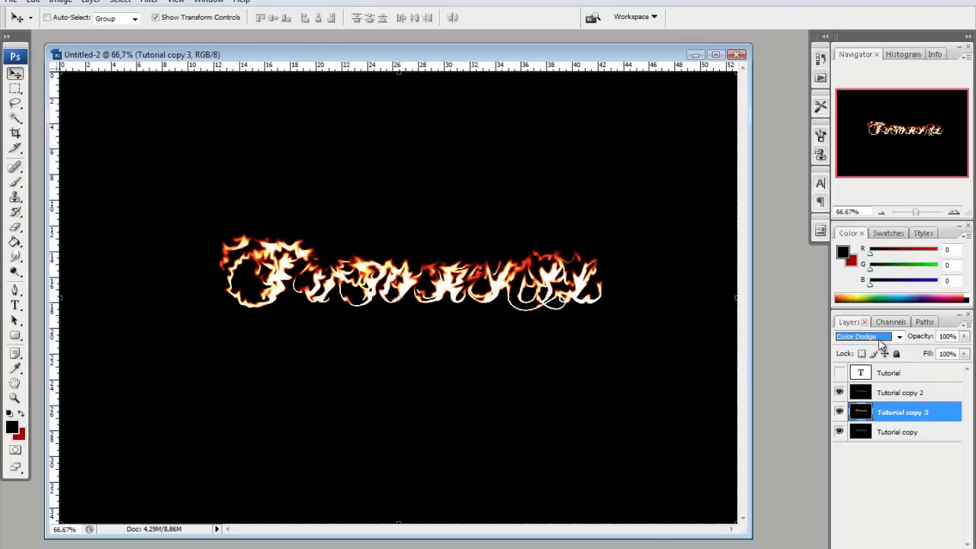
{"action": "key", "text": "Down"}
{"action": "key", "text": "Down"}
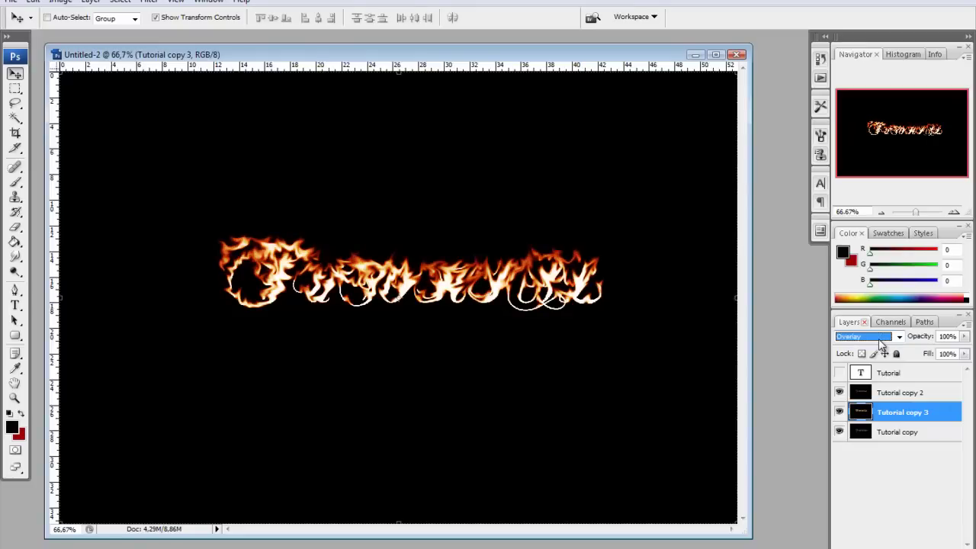
{"action": "key", "text": "Down"}
{"action": "key", "text": "Up"}
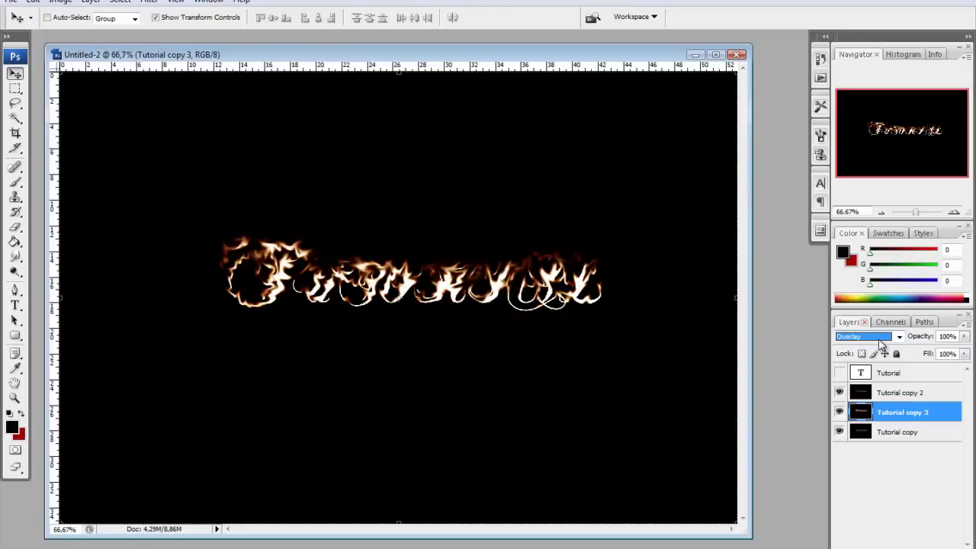
{"action": "key", "text": "Up"}
{"action": "key", "text": "Up"}
{"action": "key", "text": "Up"}
{"action": "key", "text": "Up"}
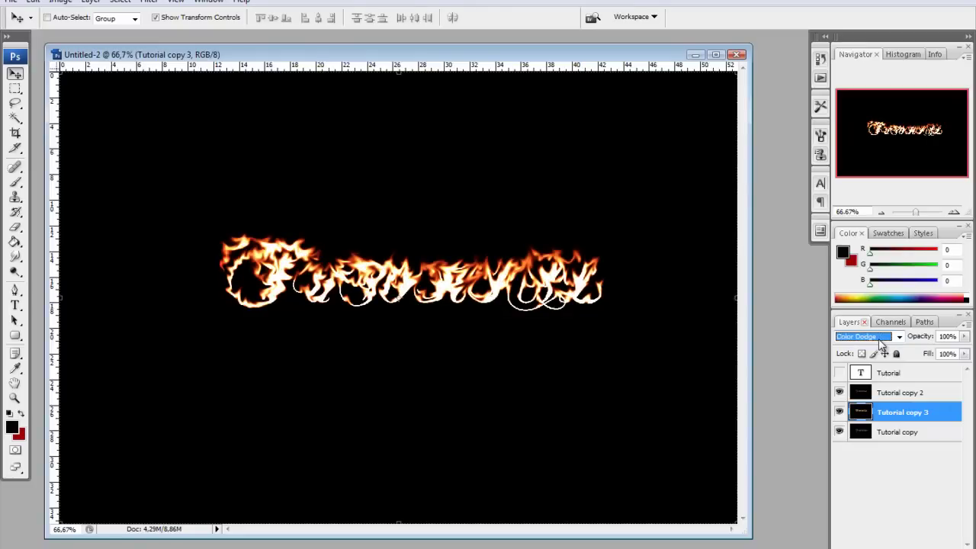
{"action": "key", "text": "Up"}
{"action": "key", "text": "Up"}
{"action": "key", "text": "Up"}
{"action": "key", "text": "Up"}
{"action": "key", "text": "Up"}
{"action": "key", "text": "Up"}
{"action": "key", "text": "Up"}
{"action": "key", "text": "Up"}
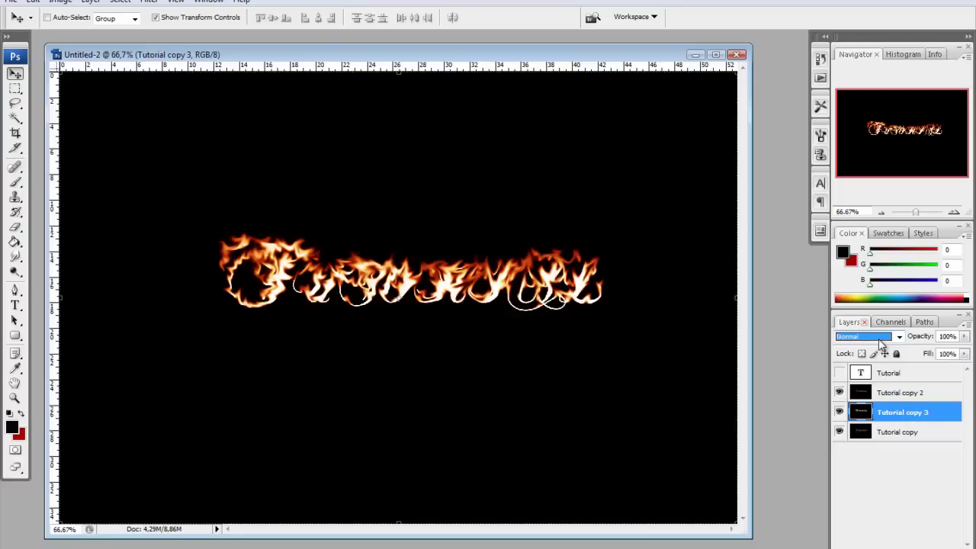
{"action": "left_click", "coordinate": [839, 392]}
- Preview Soft Light and neighbouring blend modes on Tutorial copy 3, ending back on Normal
{"action": "left_click", "coordinate": [840, 412]}
{"action": "left_click", "coordinate": [874, 433]}
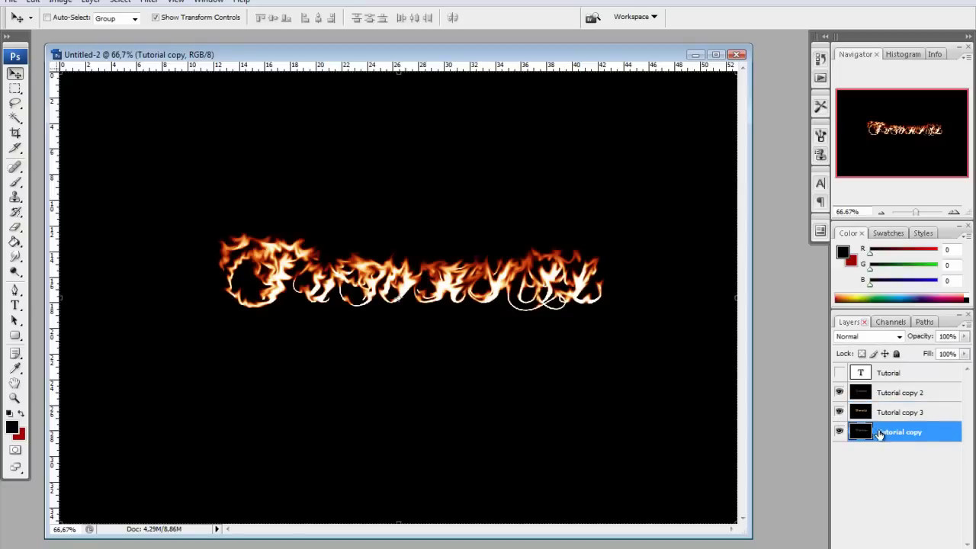
{"action": "left_click", "coordinate": [884, 412]}
{"action": "left_click", "coordinate": [899, 337]}
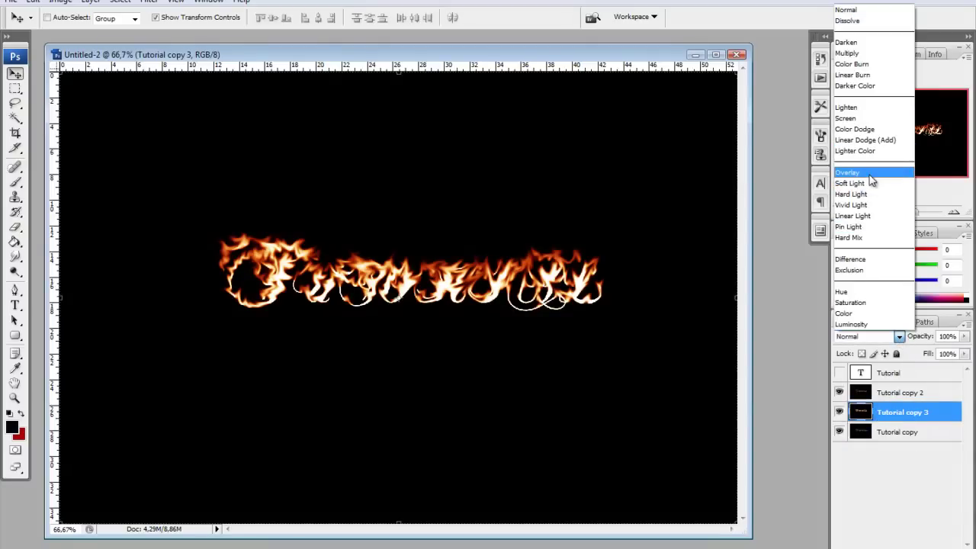
{"action": "left_click", "coordinate": [869, 183]}
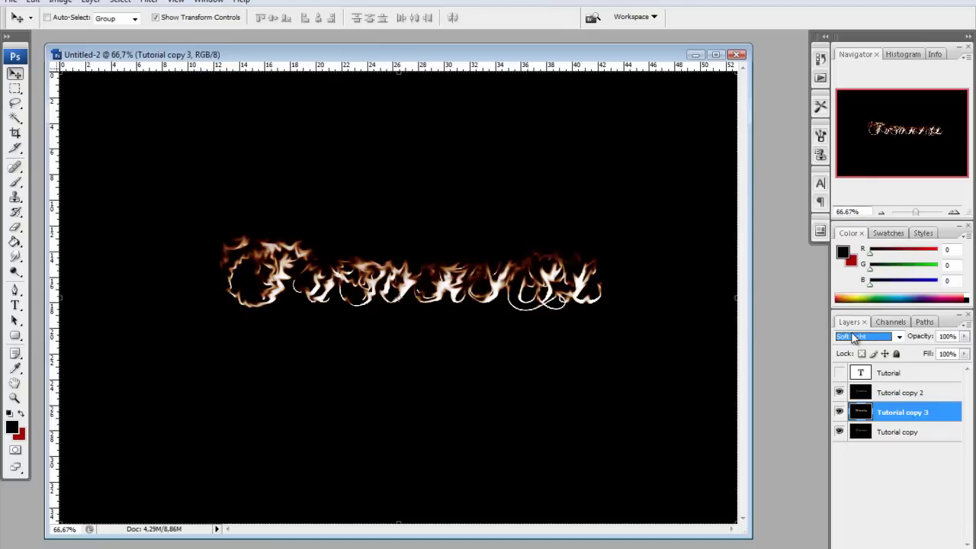
{"action": "key", "text": "Down"}
{"action": "key", "text": "Down"}
{"action": "key", "text": "Down"}
{"action": "key", "text": "Down"}
{"action": "key", "text": "Down"}
{"action": "key", "text": "Down"}
{"action": "key", "text": "Down"}
{"action": "key", "text": "Down"}
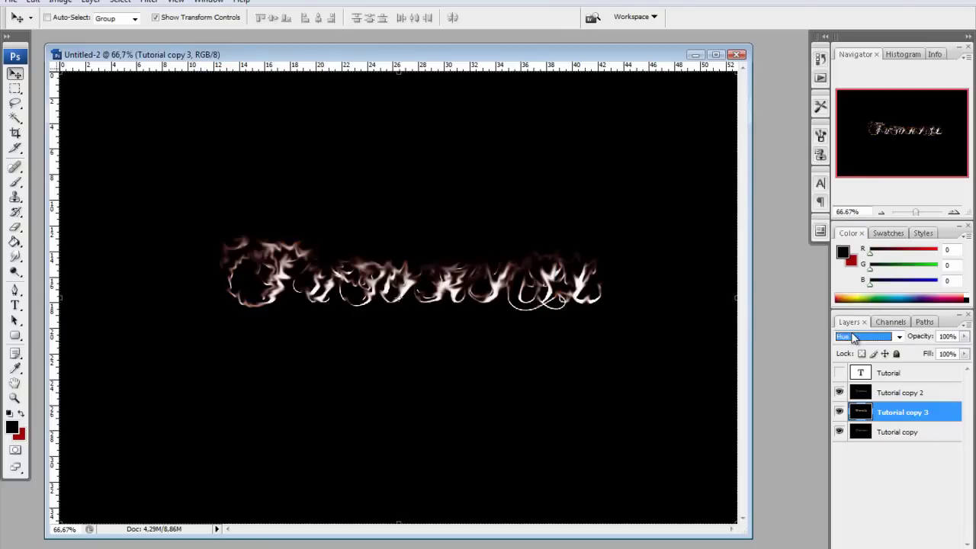
{"action": "key", "text": "Down"}
{"action": "key", "text": "Down"}
{"action": "key", "text": "Up"}
{"action": "key", "text": "Up"}
{"action": "key", "text": "Up"}
{"action": "key", "text": "Up"}
{"action": "key", "text": "Up"}
{"action": "key", "text": "Up"}
{"action": "key", "text": "Up"}
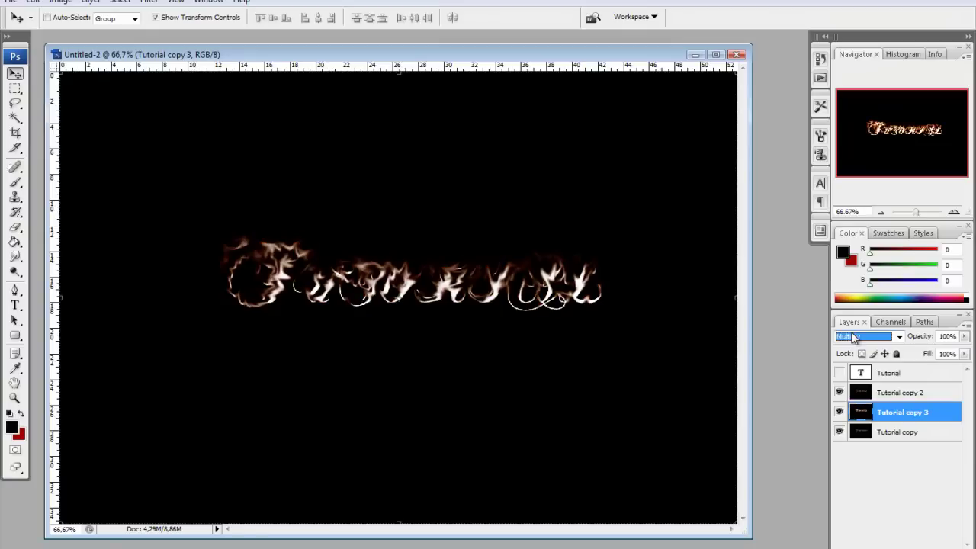
{"action": "key", "text": "Up"}
{"action": "key", "text": "Up"}
{"action": "left_click", "coordinate": [882, 471]}
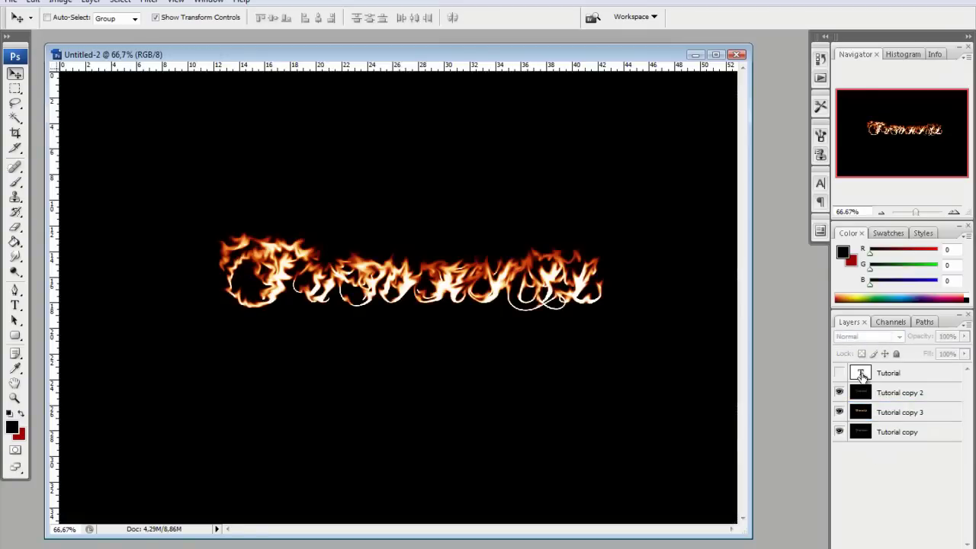
- Move Tutorial copy above Tutorial copy 3 and set its blend mode to Overlay
{"action": "left_click", "coordinate": [887, 397]}
{"action": "left_click", "coordinate": [887, 415]}
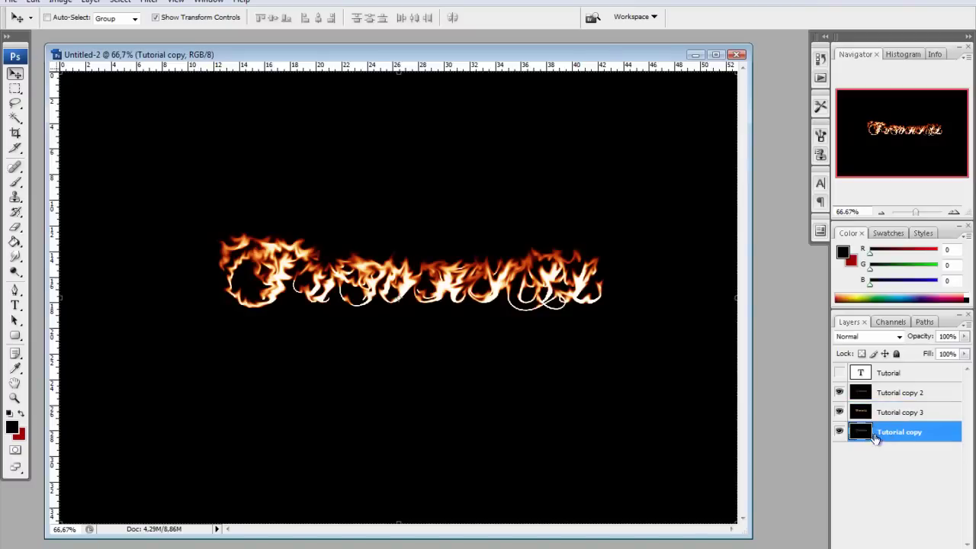
{"action": "left_click_drag", "start_coordinate": [884, 434], "coordinate": [880, 411]}
{"action": "left_click", "coordinate": [898, 336]}
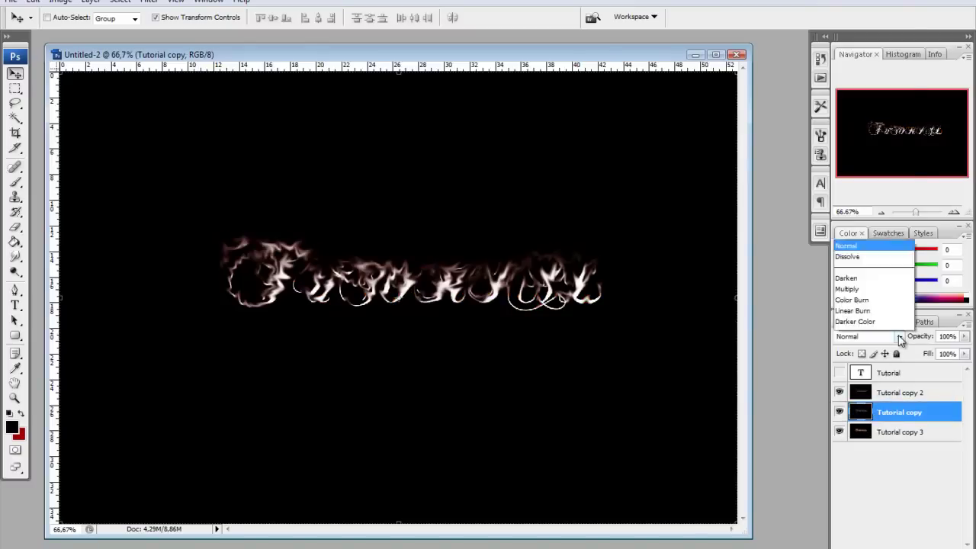
{"action": "left_click", "coordinate": [878, 178]}
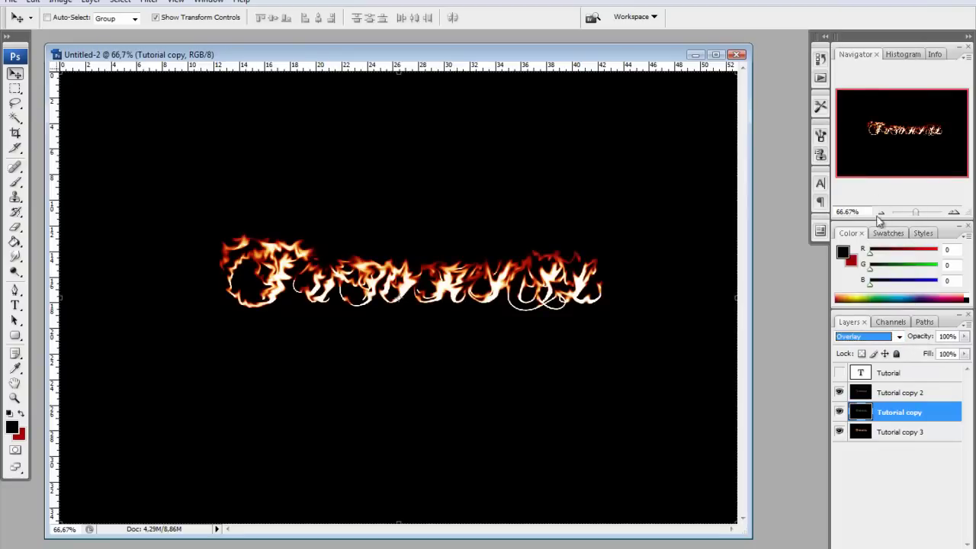
- Return Tutorial copy to the bottom and make the white Tutorial text layer visible
{"action": "left_click_drag", "start_coordinate": [897, 414], "coordinate": [895, 447]}
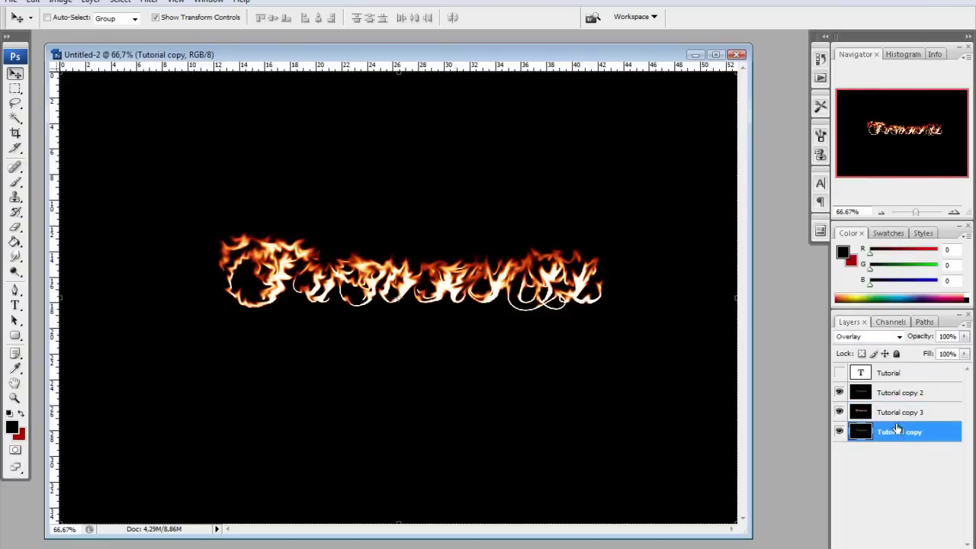
{"action": "left_click", "coordinate": [901, 466]}
{"action": "left_click", "coordinate": [839, 373]}
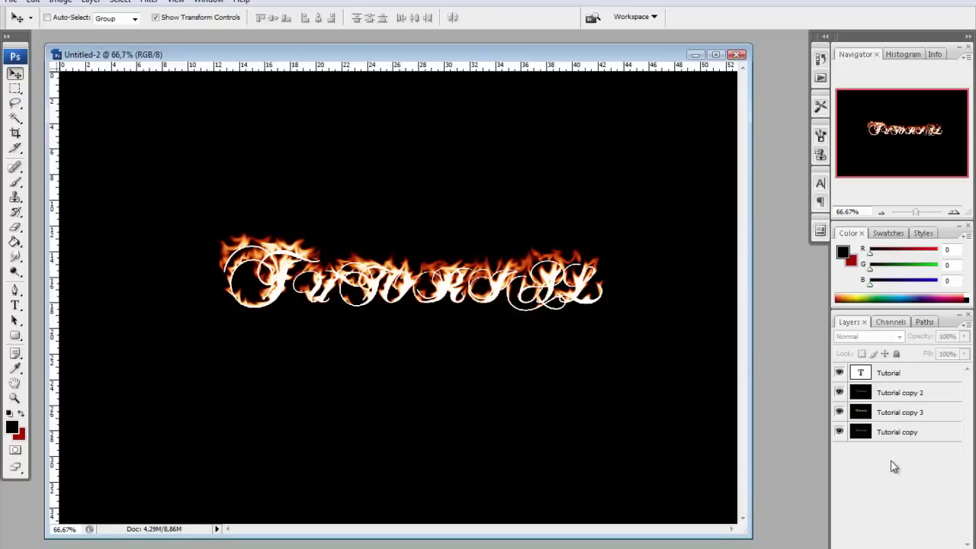
- Select the visible white Tutorial text layer and set its blend mode to Overlay
{"action": "left_click", "coordinate": [840, 372]}
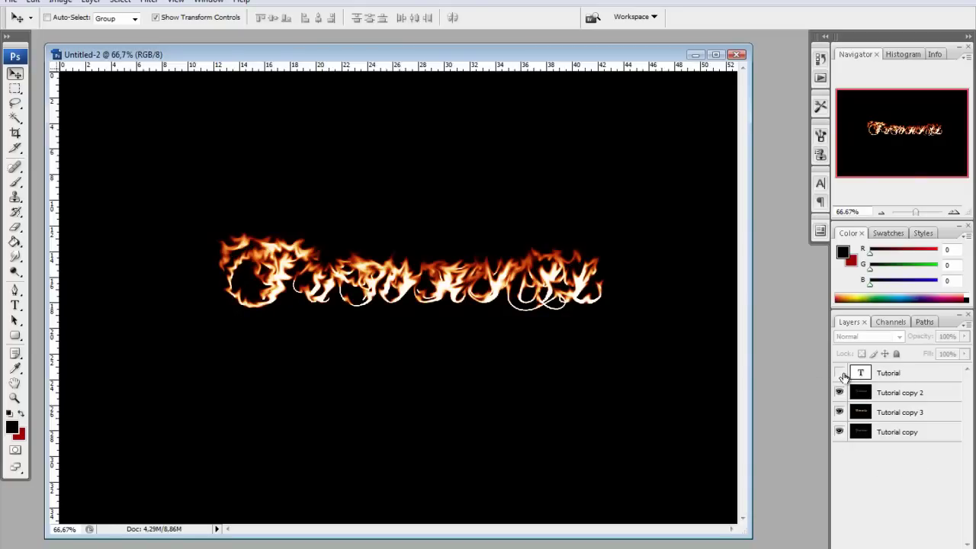
{"action": "left_click", "coordinate": [891, 373]}
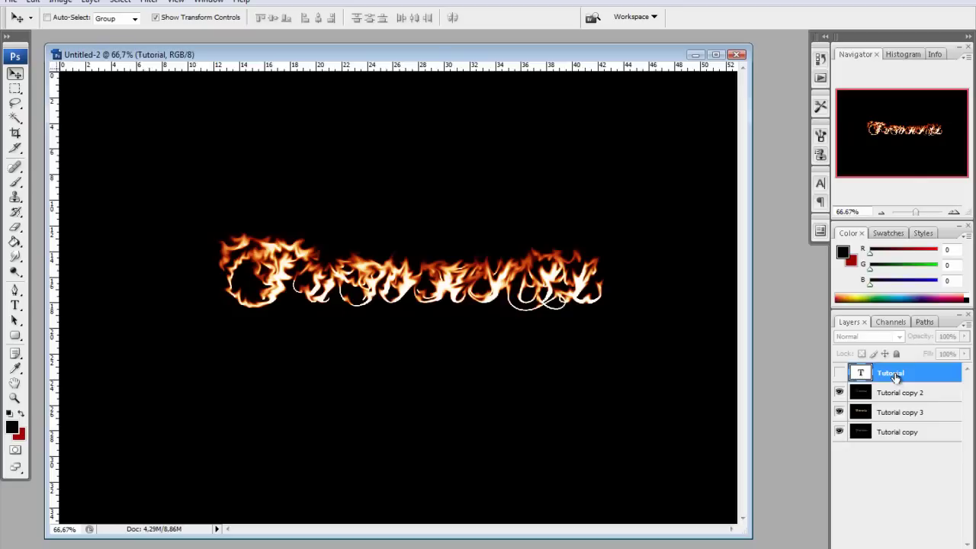
{"action": "left_click", "coordinate": [839, 374]}
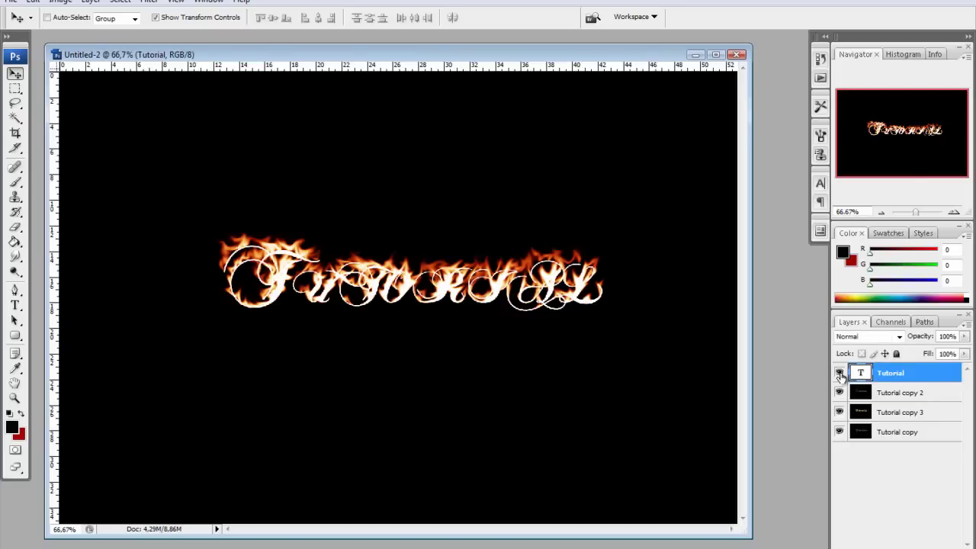
{"action": "left_click", "coordinate": [898, 337]}
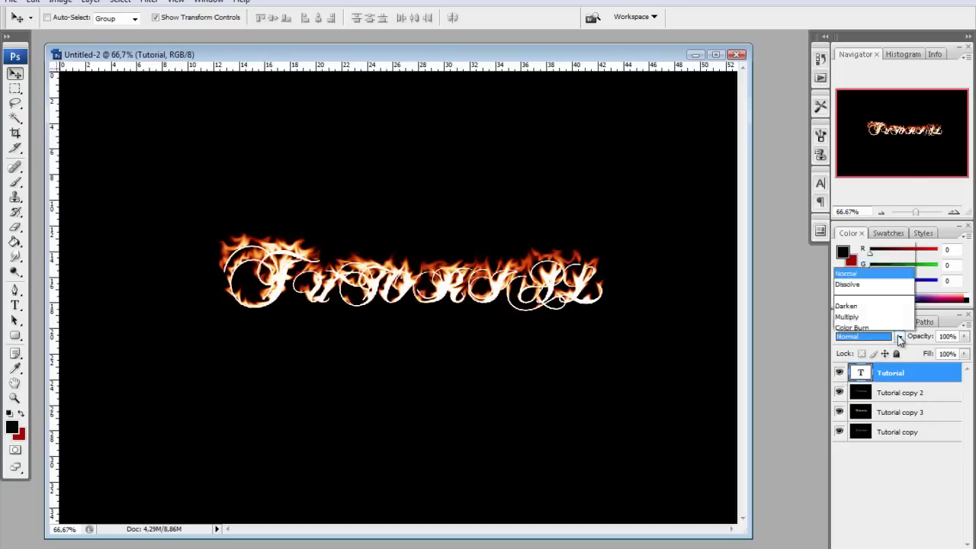
{"action": "left_click", "coordinate": [878, 175]}
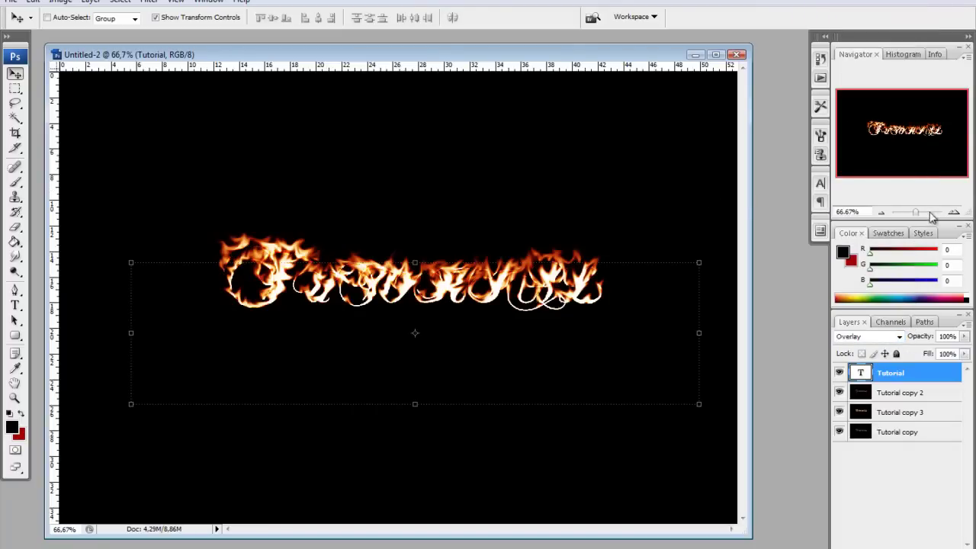
{"action": "left_click_drag", "start_coordinate": [915, 212], "coordinate": [920, 214]}
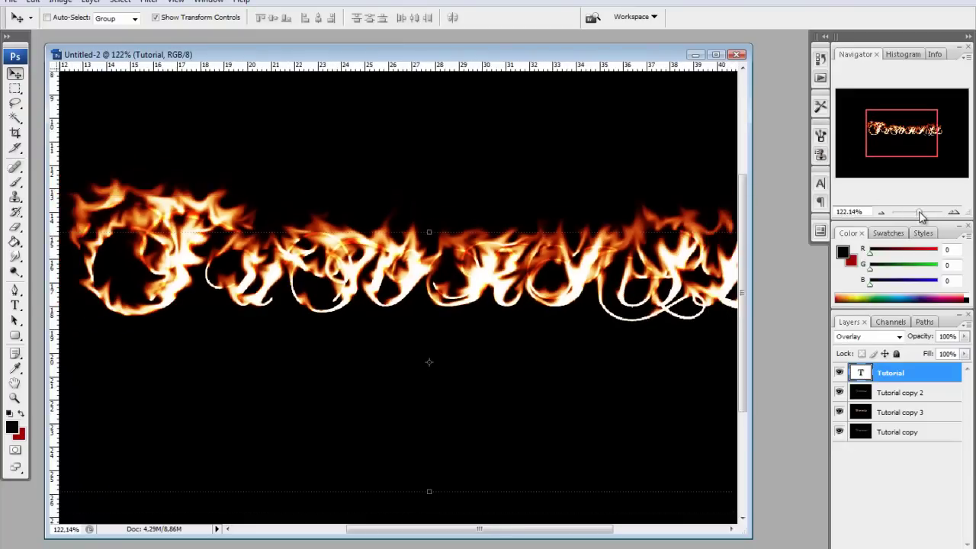
{"action": "left_click_drag", "start_coordinate": [920, 213], "coordinate": [916, 215]}
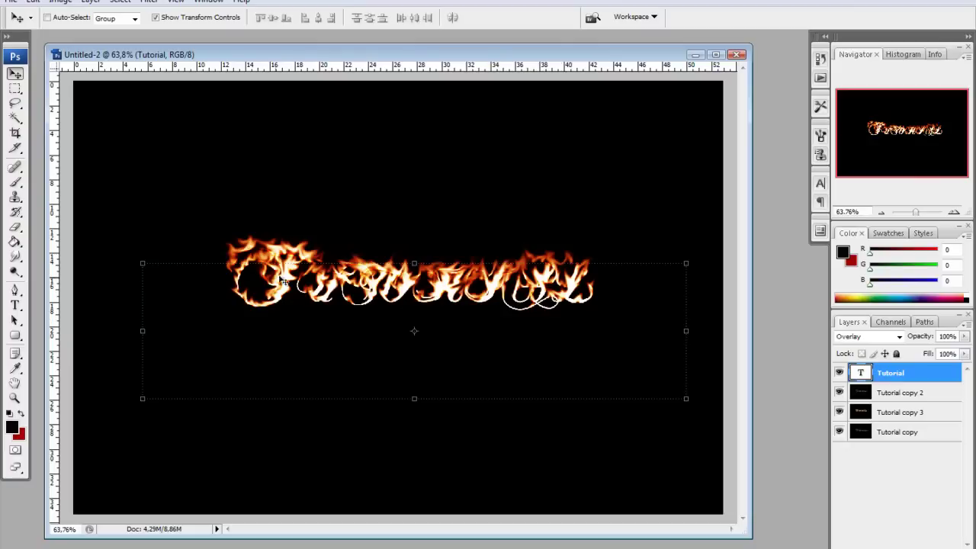
- Try Lighten and other modes on the Tutorial text layer, settling on Linear Dodge (Add)
{"action": "left_click", "coordinate": [903, 337]}
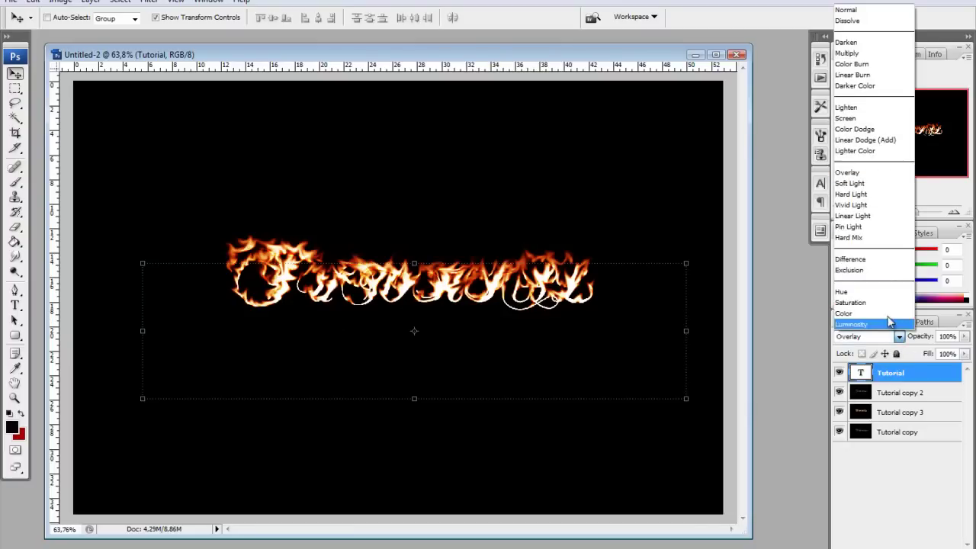
{"action": "left_click", "coordinate": [861, 105]}
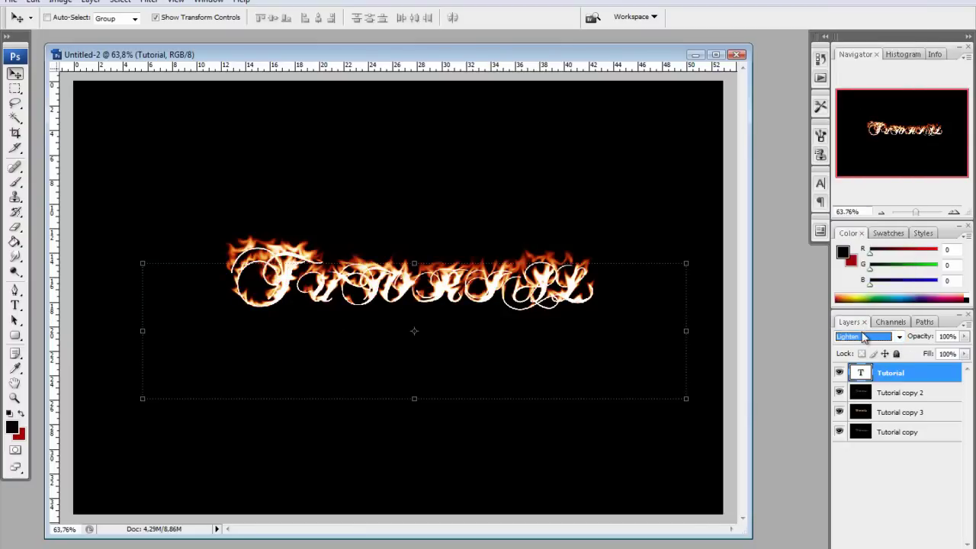
{"action": "scroll", "coordinate": [861, 340], "scroll_direction": "down", "scroll_amount": 1}
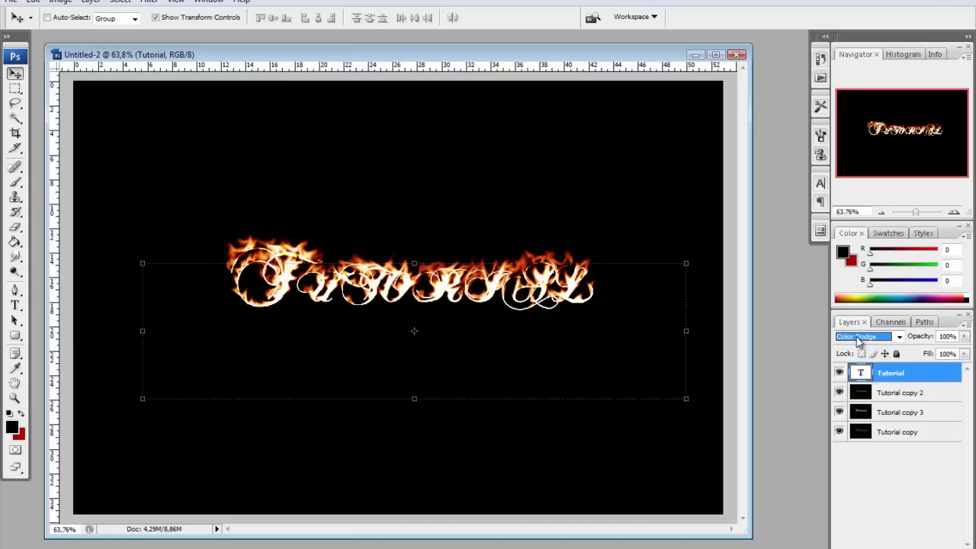
{"action": "scroll", "coordinate": [859, 341], "scroll_direction": "down", "scroll_amount": 1}
{"action": "scroll", "coordinate": [859, 341], "scroll_direction": "down", "scroll_amount": 1}
{"action": "scroll", "coordinate": [858, 341], "scroll_direction": "down", "scroll_amount": 1}
{"action": "scroll", "coordinate": [858, 341], "scroll_direction": "down", "scroll_amount": 1}
{"action": "scroll", "coordinate": [858, 340], "scroll_direction": "down", "scroll_amount": 1}
{"action": "scroll", "coordinate": [858, 341], "scroll_direction": "down", "scroll_amount": 1}
{"action": "scroll", "coordinate": [858, 340], "scroll_direction": "up", "scroll_amount": 5}
{"action": "scroll", "coordinate": [859, 341], "scroll_direction": "up", "scroll_amount": 6}
{"action": "scroll", "coordinate": [859, 340], "scroll_direction": "up", "scroll_amount": 1}
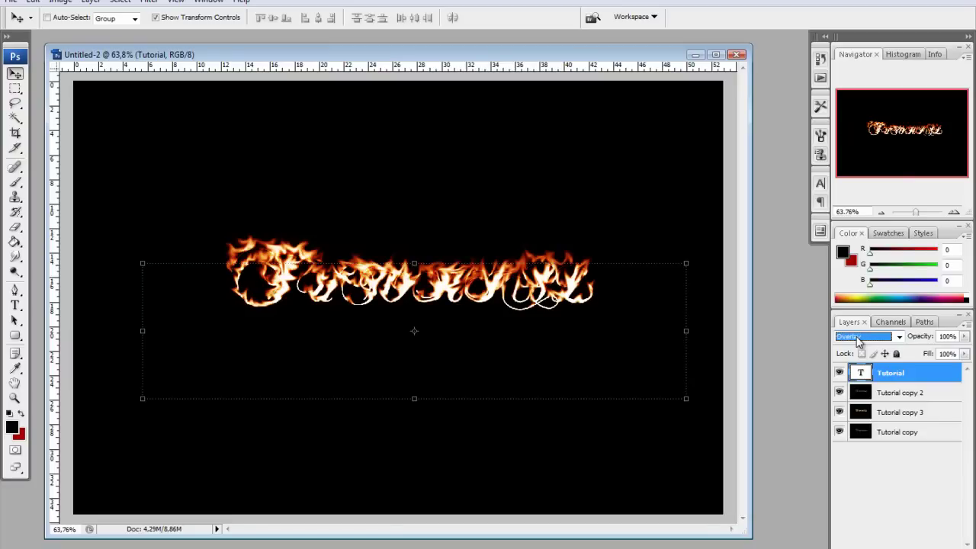
{"action": "scroll", "coordinate": [858, 340], "scroll_direction": "up", "scroll_amount": 2}
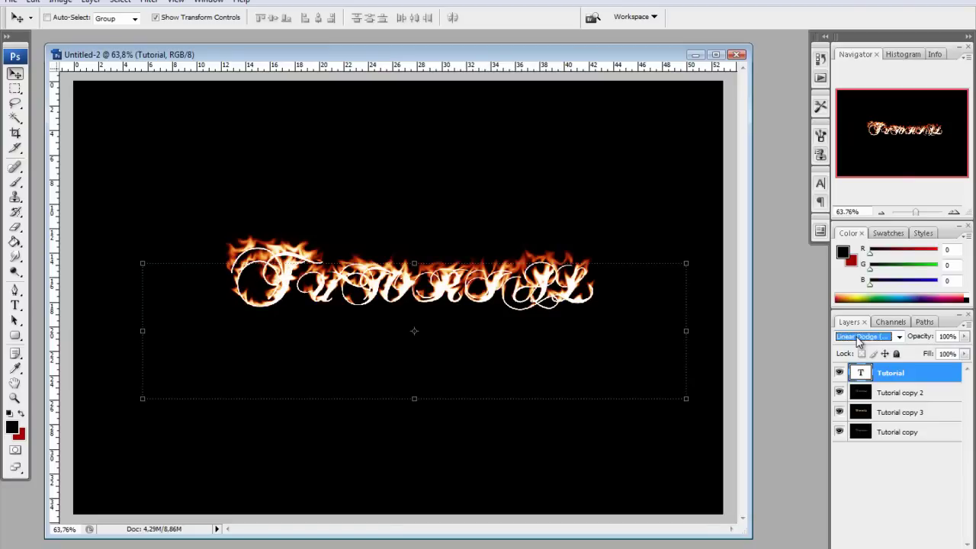
{"action": "left_click", "coordinate": [911, 488]}
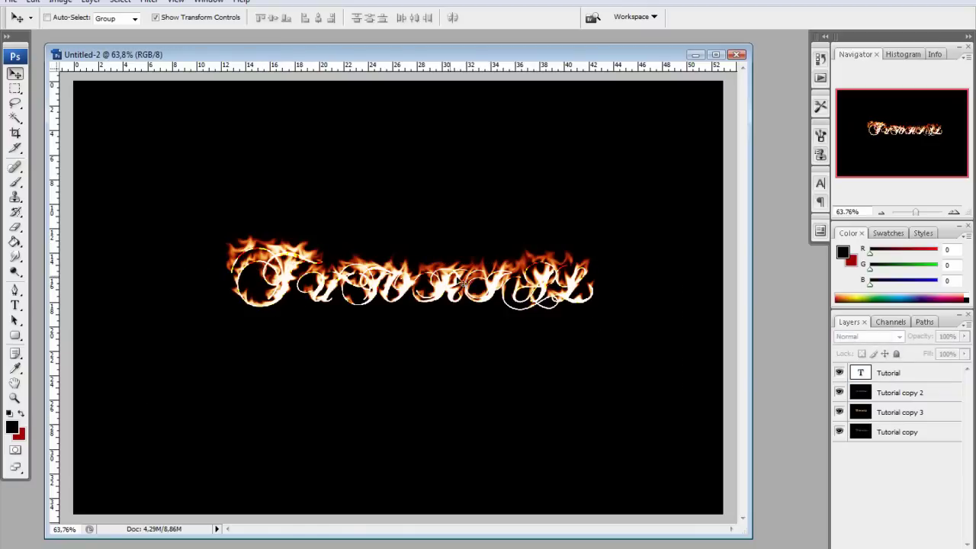
{"action": "left_click", "coordinate": [652, 221]}
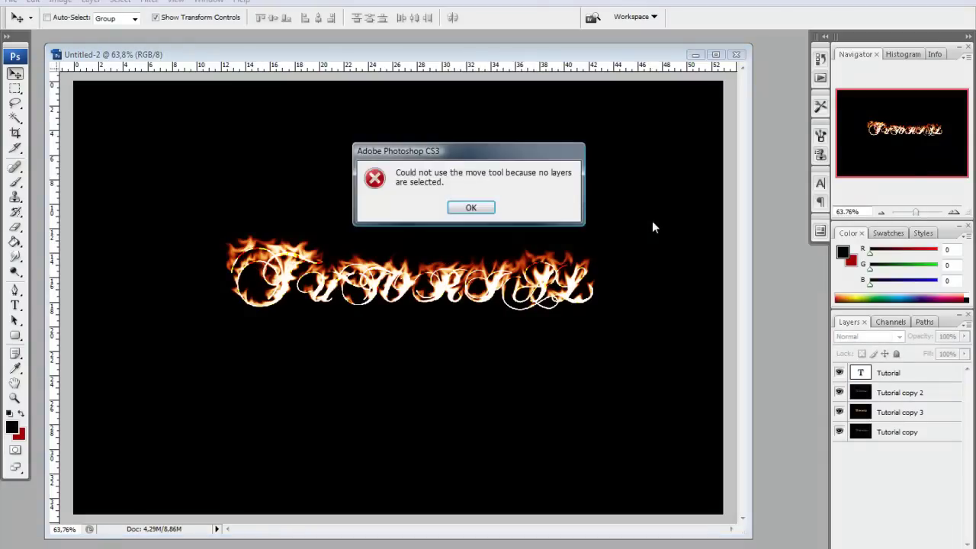
{"action": "left_click", "coordinate": [485, 209]}
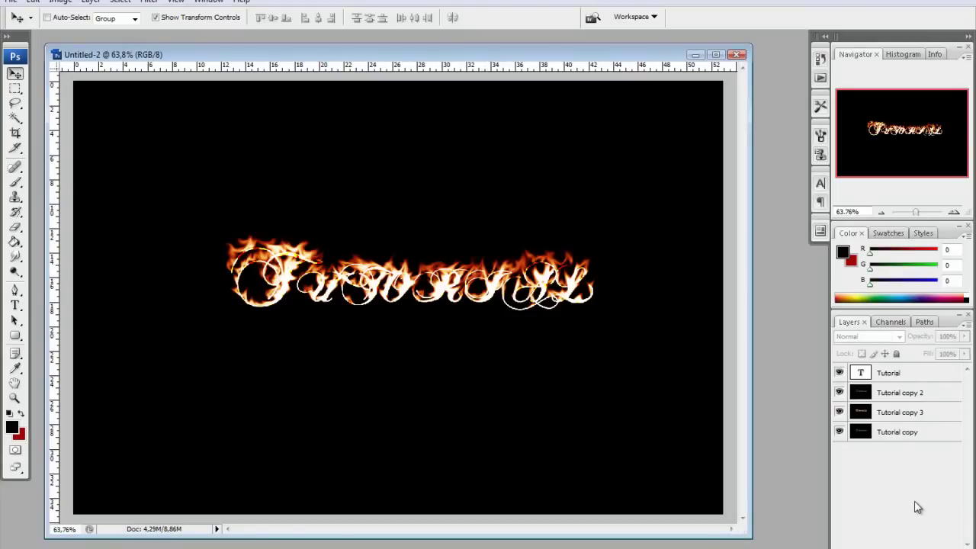